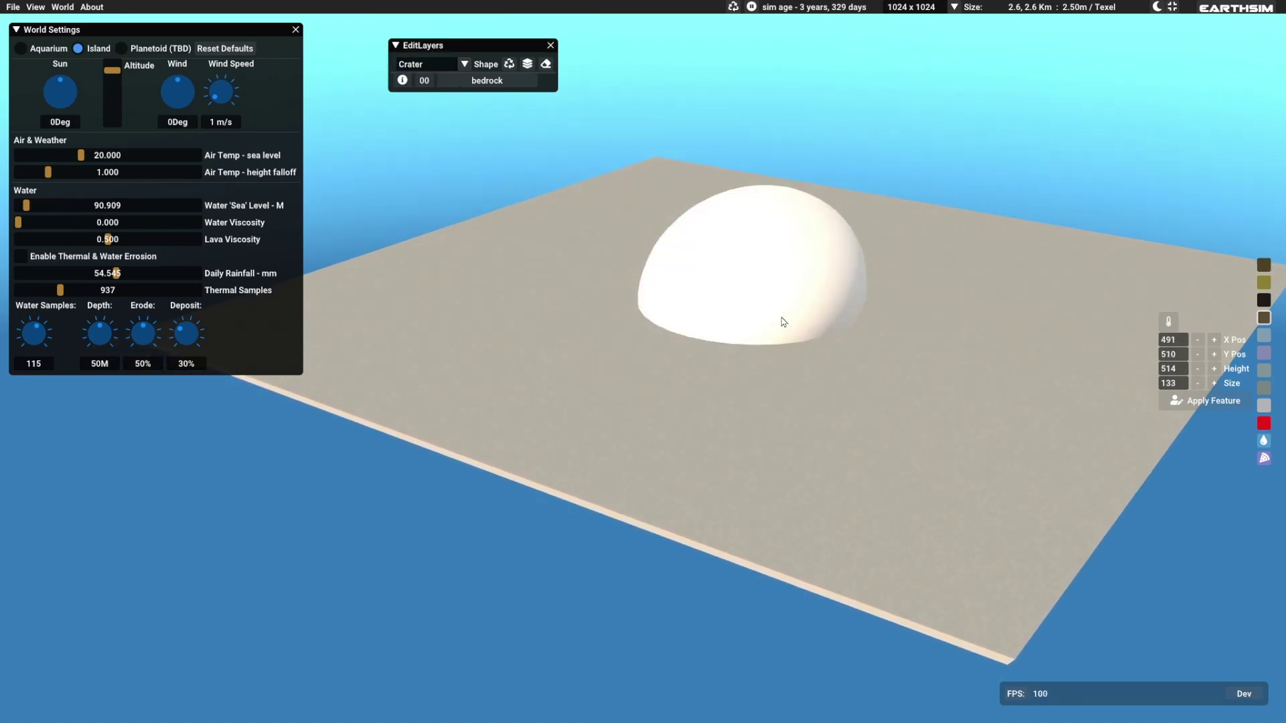
Step: Enlarge the crater shape near the terrain's centre to height 660 and size 264, and apply it
{"action": "left_click_drag", "start_coordinate": [1005, 273], "coordinate": [1110, 333]}
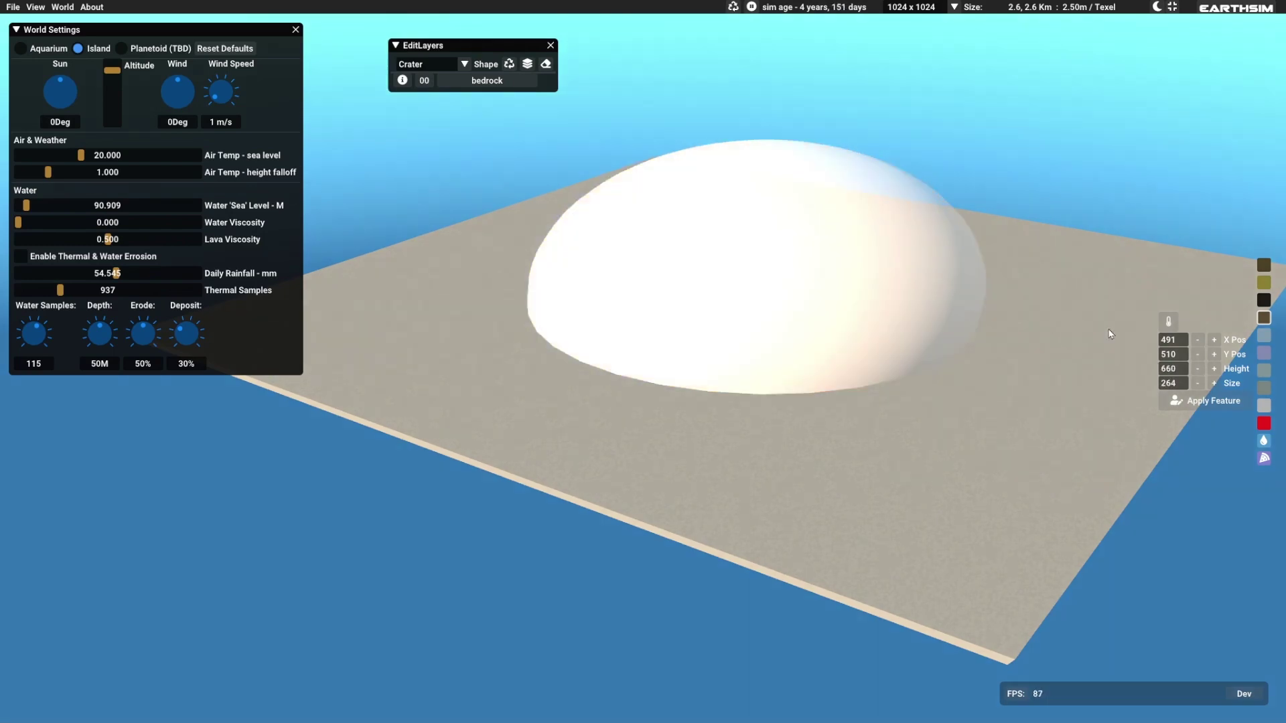
{"action": "left_click", "coordinate": [1211, 408]}
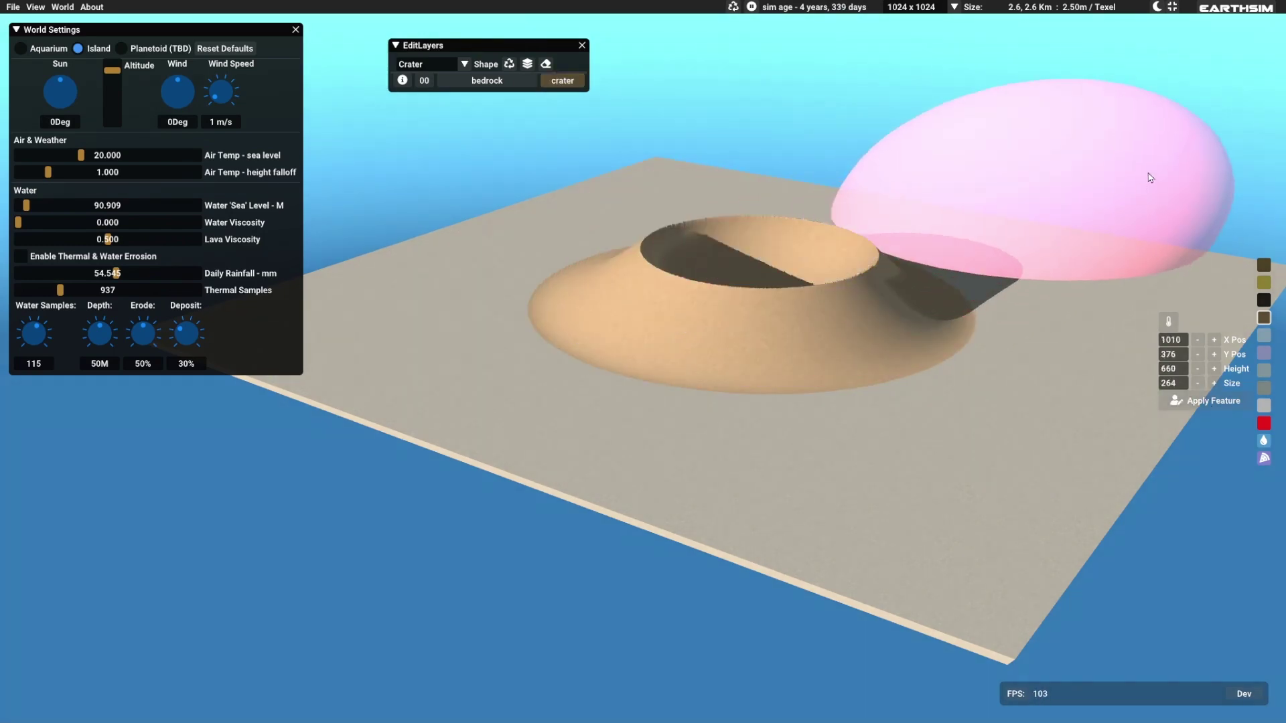
Step: Add two craters with height 611 and size 429, one at X 944, Y 884 and one at X 348, Y 870
{"action": "left_click", "coordinate": [817, 101]}
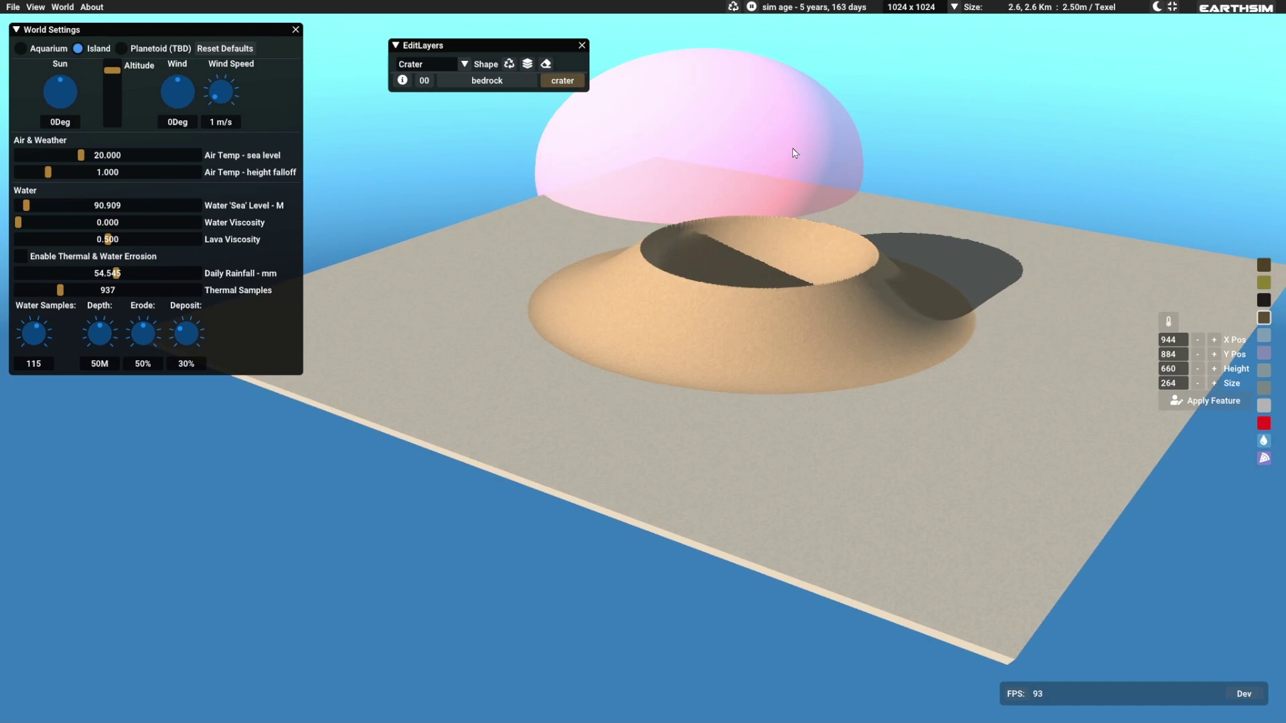
{"action": "left_click_drag", "start_coordinate": [795, 152], "coordinate": [849, 156]}
{"action": "left_click_drag", "start_coordinate": [1016, 150], "coordinate": [1190, 386]}
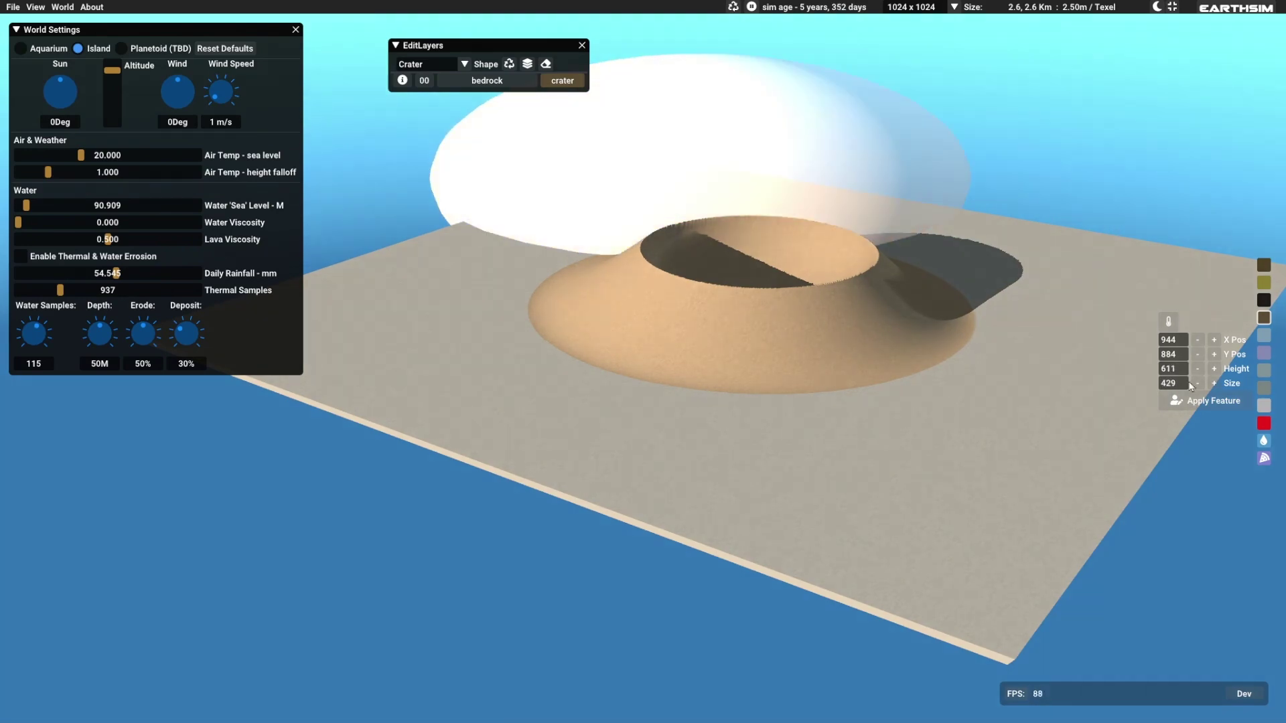
{"action": "key", "text": "a"}
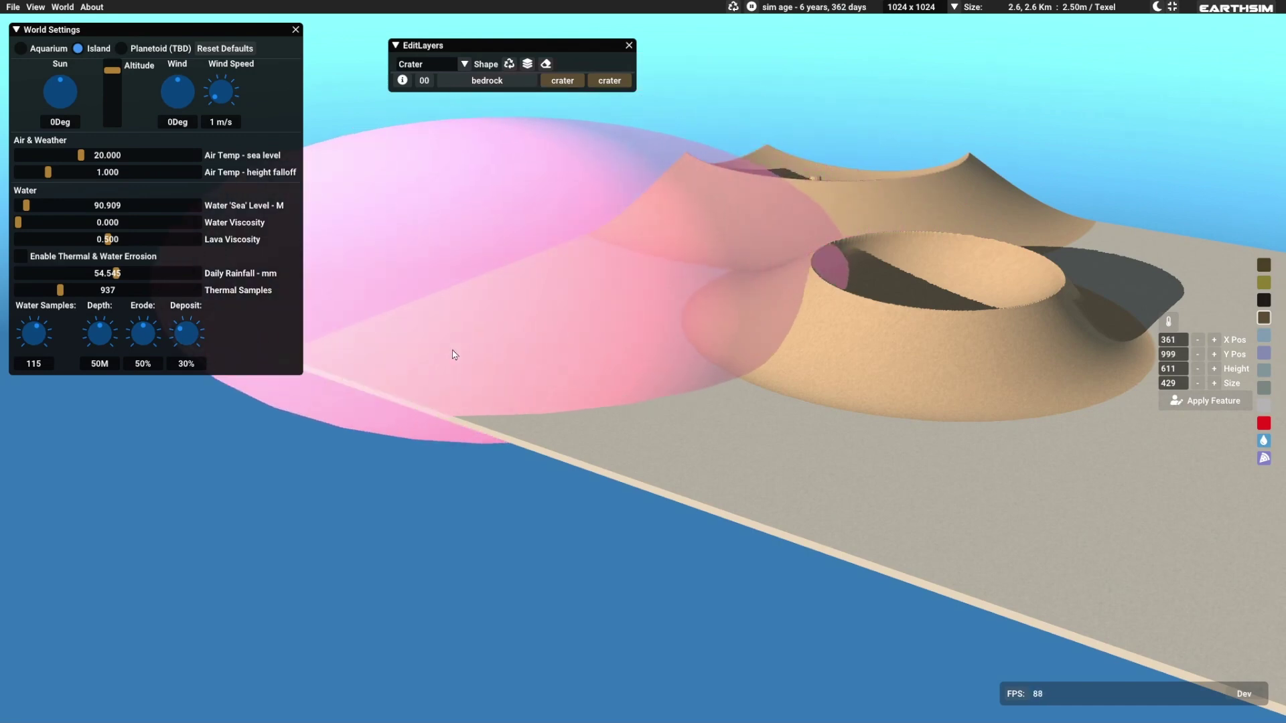
{"action": "left_click", "coordinate": [534, 387]}
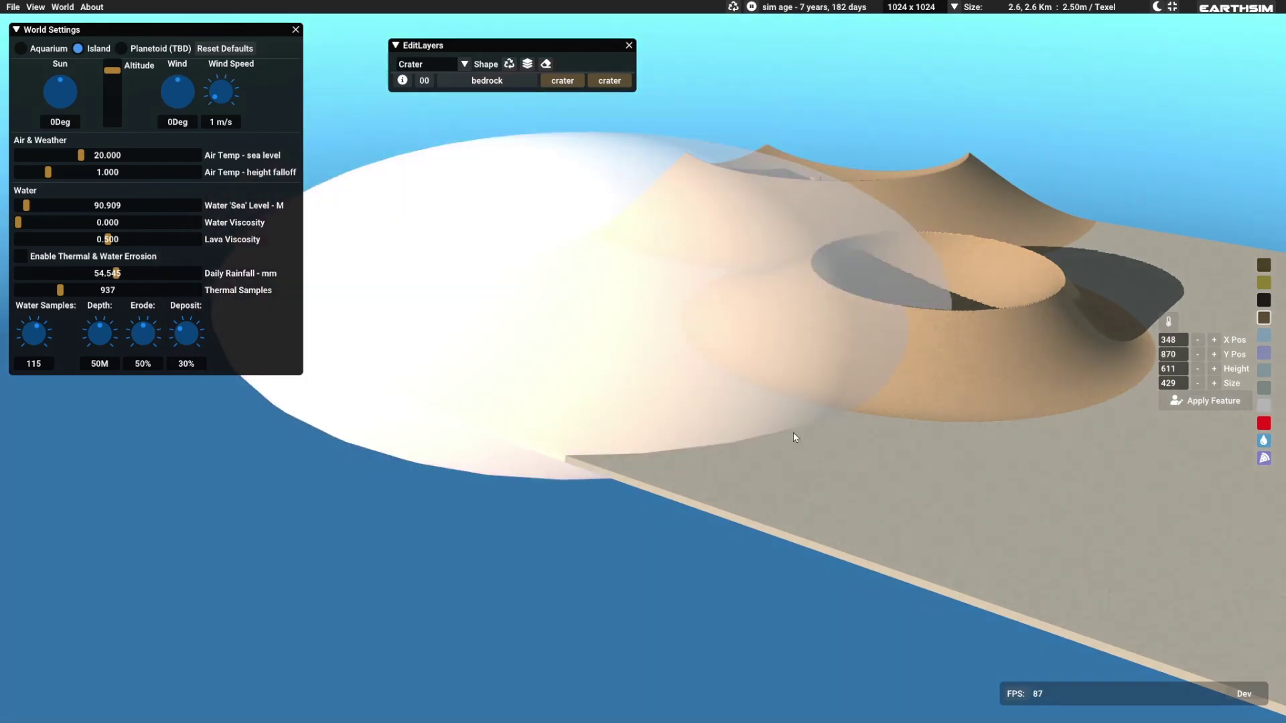
{"action": "left_click", "coordinate": [1199, 408]}
Step: Add a tall hill beside the craters at X 913, Y 344 with height 1354 and size 262
{"action": "left_click_drag", "start_coordinate": [764, 357], "coordinate": [435, 285]}
{"action": "left_click", "coordinate": [536, 256]}
{"action": "left_click", "coordinate": [1021, 174]}
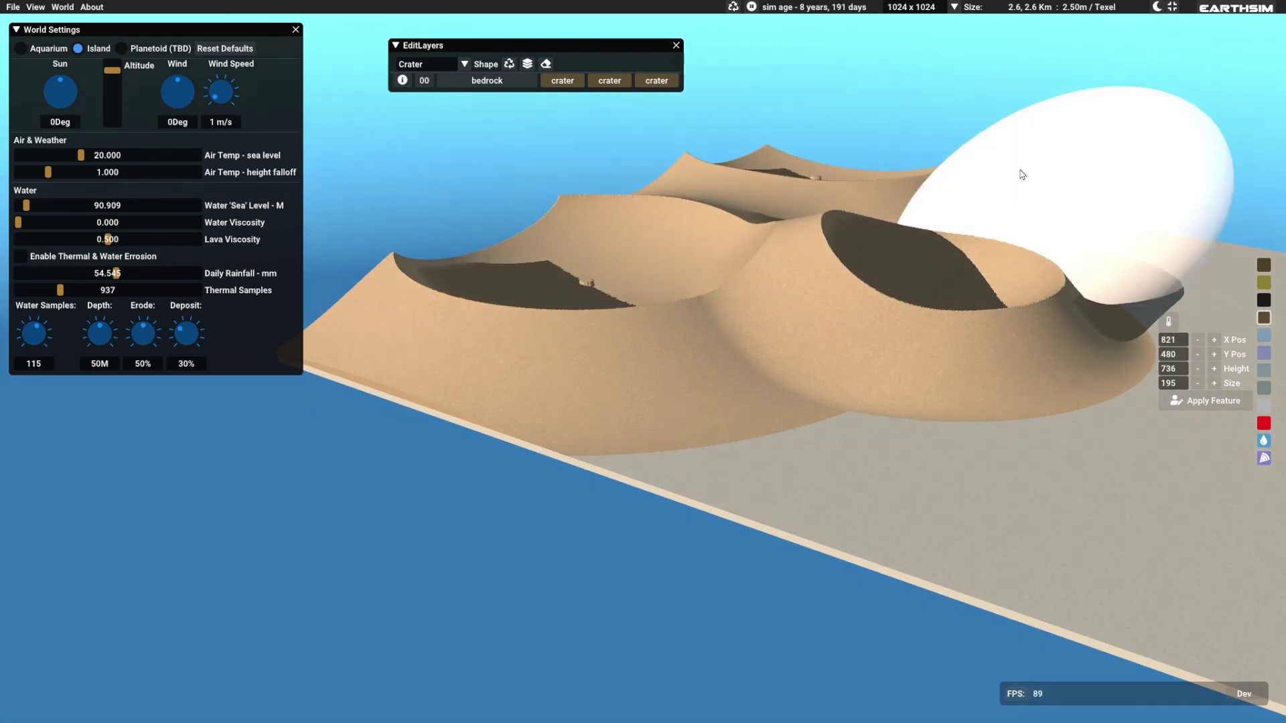
{"action": "middle_click_drag", "start_coordinate": [858, 446], "coordinate": [573, 402]}
{"action": "middle_click_drag", "start_coordinate": [903, 447], "coordinate": [718, 461]}
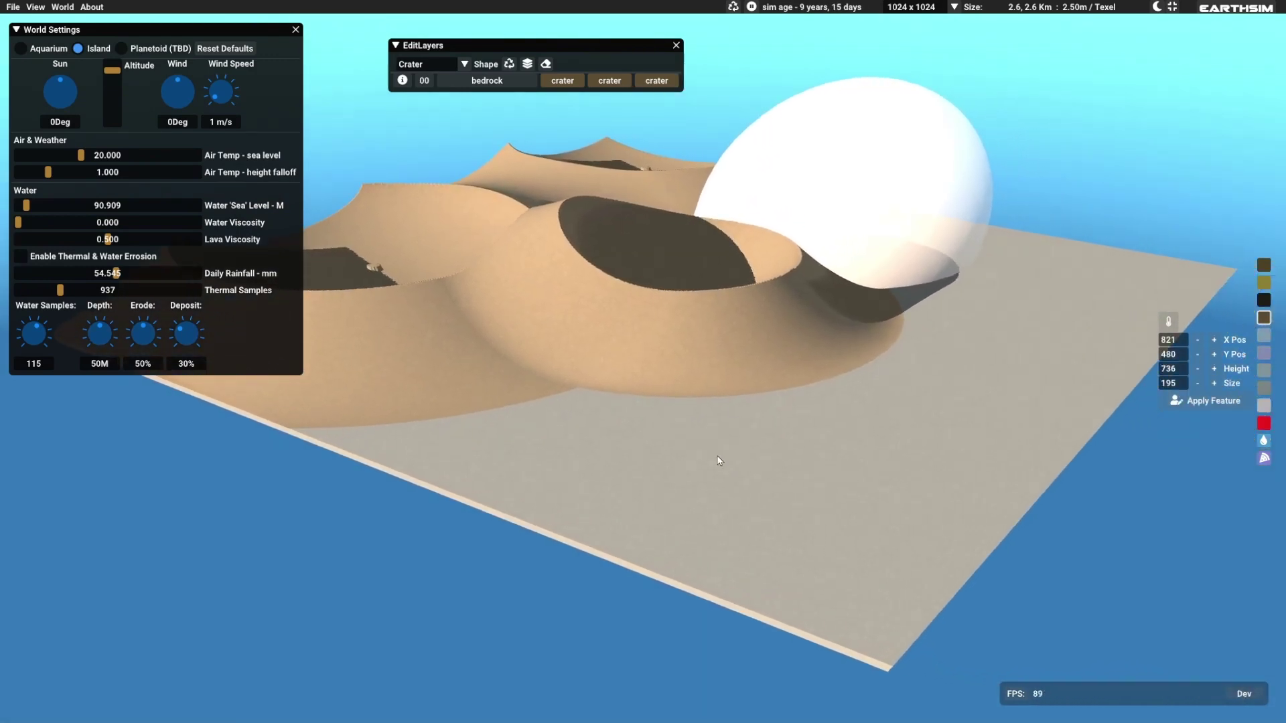
{"action": "left_click_drag", "start_coordinate": [840, 236], "coordinate": [986, 241]}
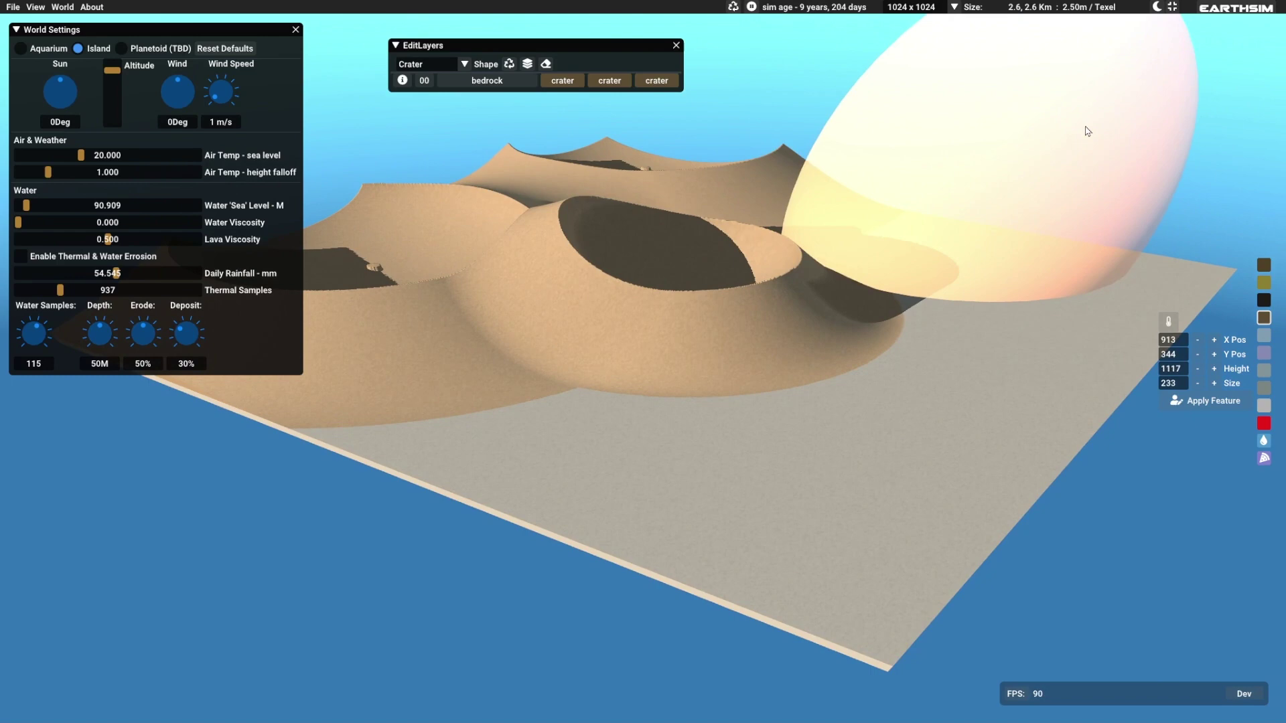
{"action": "left_click_drag", "start_coordinate": [1086, 126], "coordinate": [1114, 131]}
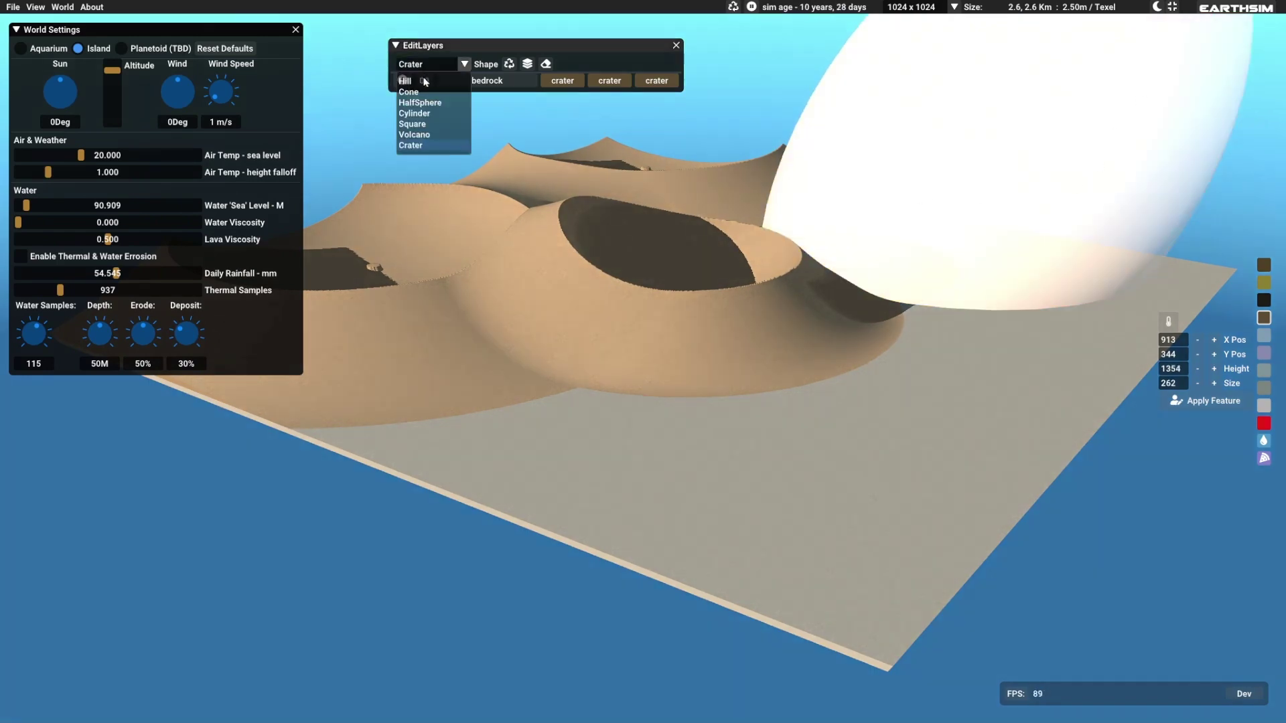
{"action": "left_click_drag", "start_coordinate": [1070, 260], "coordinate": [1130, 276]}
{"action": "left_click", "coordinate": [1185, 402]}
{"action": "left_click", "coordinate": [1184, 402]}
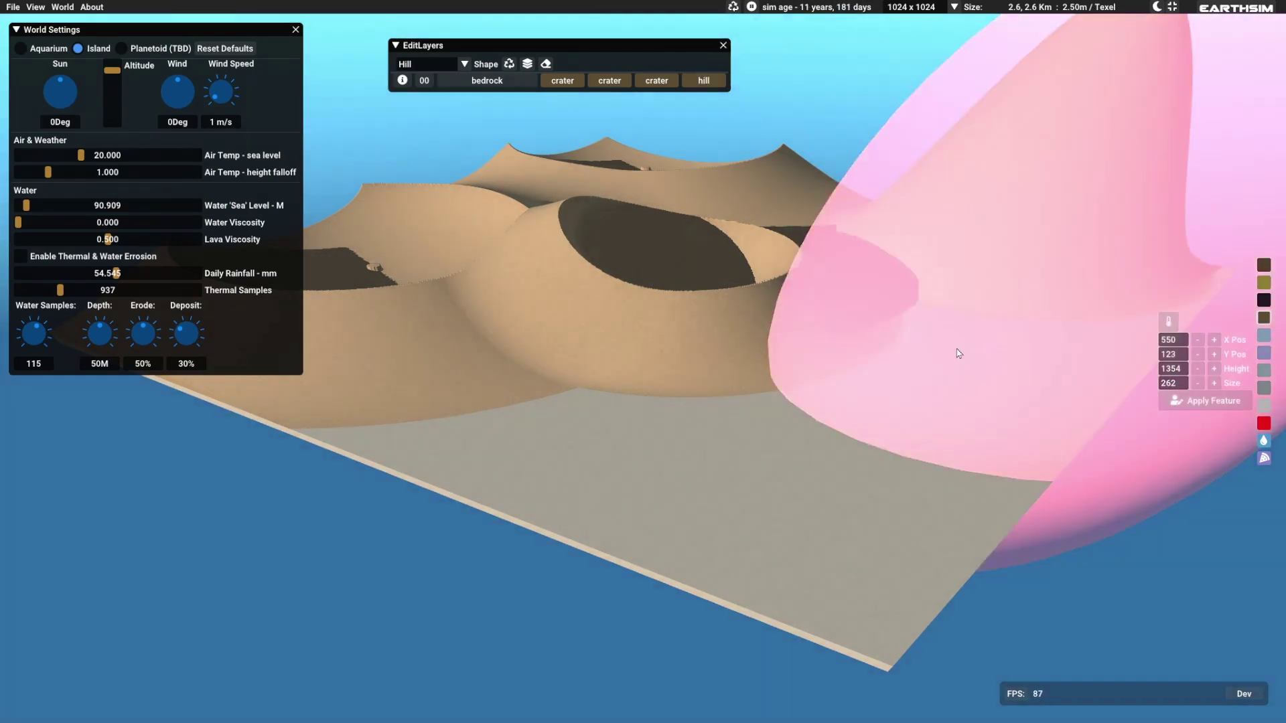
Step: Run thermal and water erosion over the craters and the tall hill, and switch it off again
{"action": "left_click_drag", "start_coordinate": [958, 350], "coordinate": [691, 432]}
{"action": "middle_click_drag", "start_coordinate": [647, 484], "coordinate": [772, 511]}
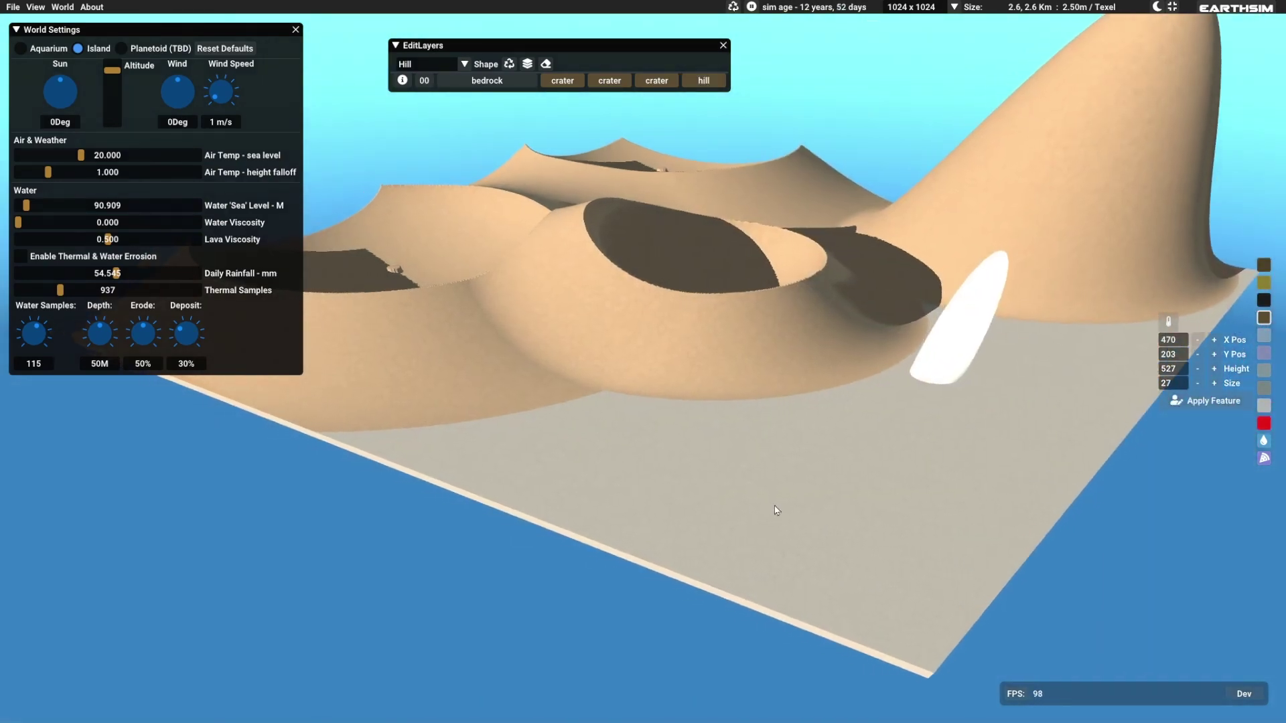
{"action": "scroll", "coordinate": [772, 511], "scroll_direction": "down", "scroll_amount": 3}
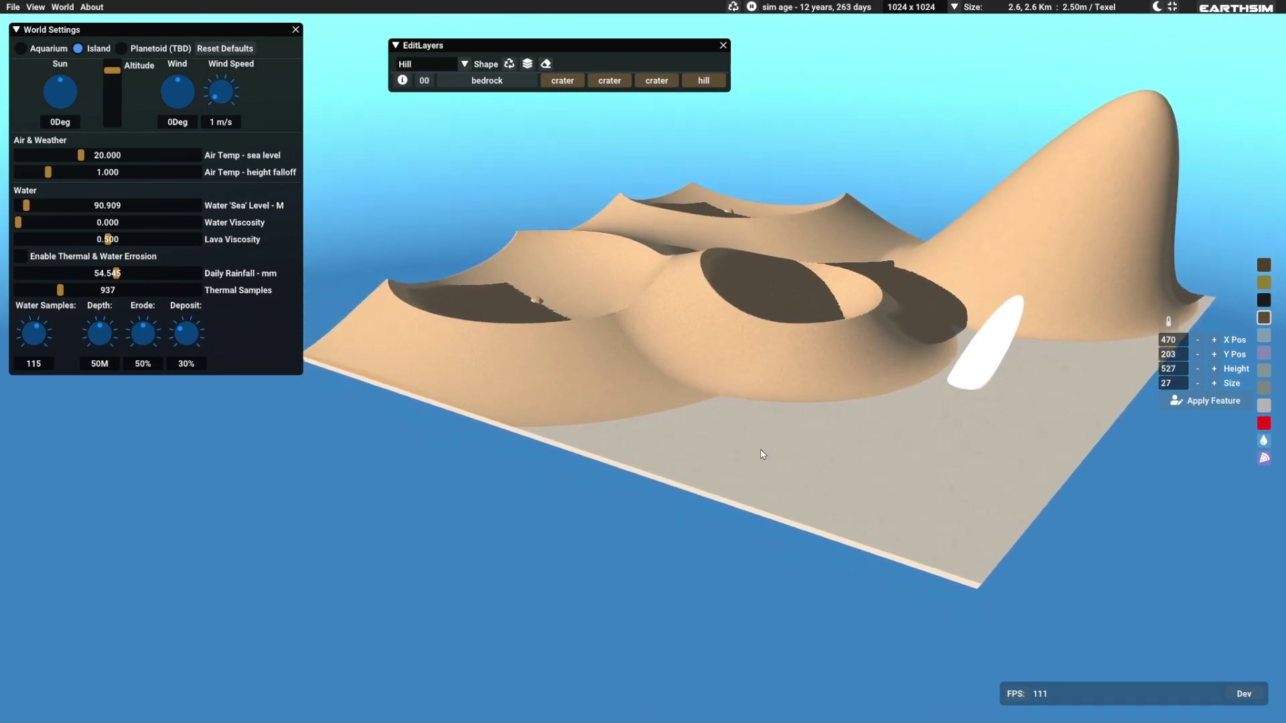
{"action": "middle_click_drag", "start_coordinate": [761, 455], "coordinate": [837, 498]}
{"action": "middle_click_drag", "start_coordinate": [933, 535], "coordinate": [843, 493]}
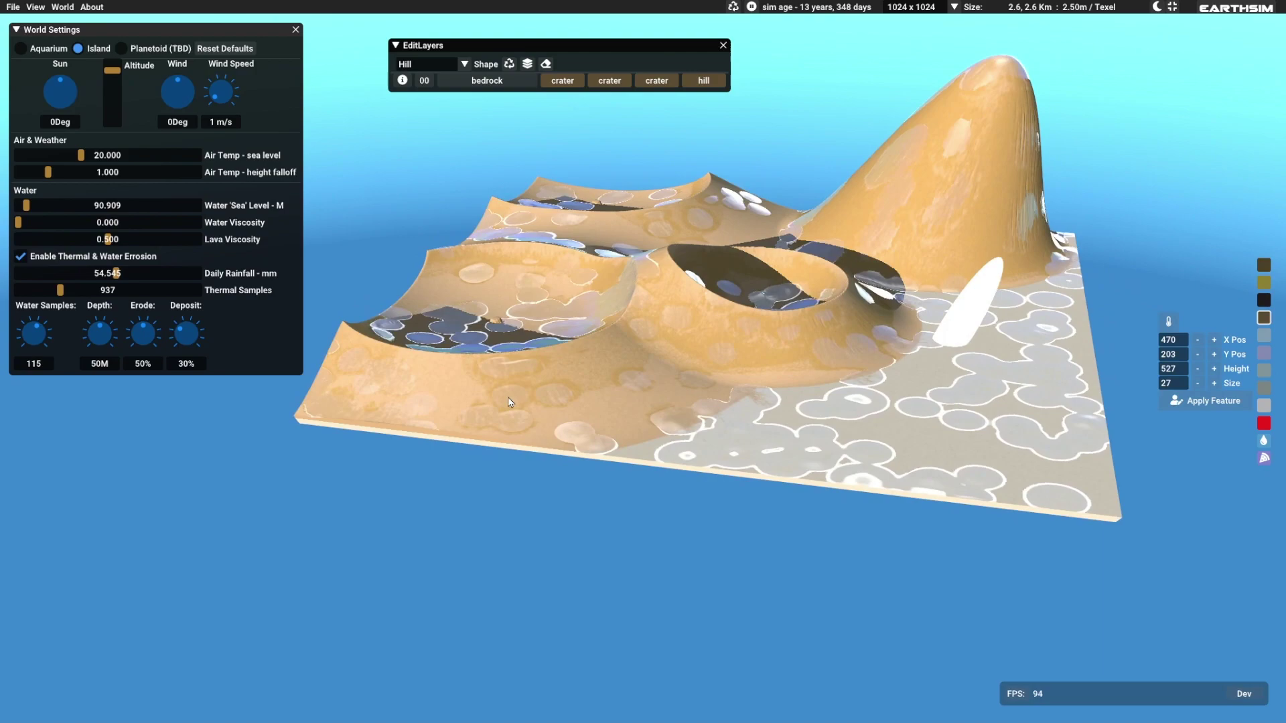
{"action": "middle_click_drag", "start_coordinate": [681, 361], "coordinate": [550, 211]}
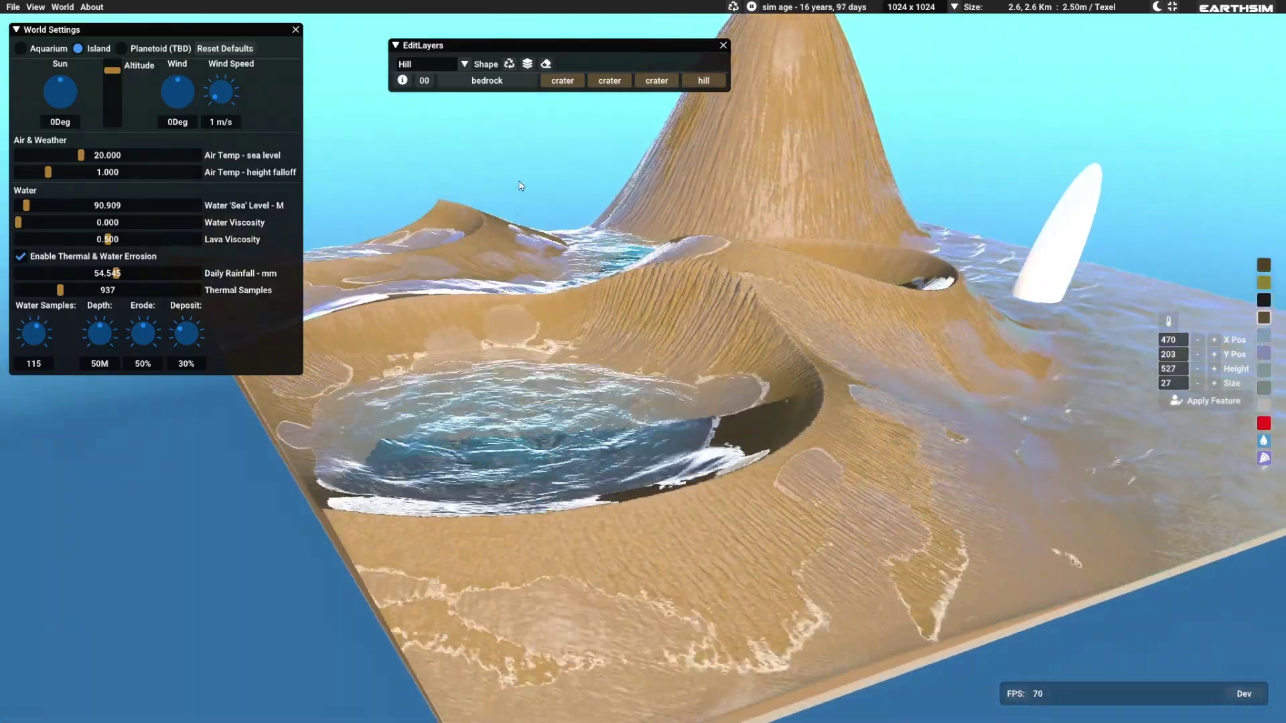
{"action": "left_click", "coordinate": [19, 258]}
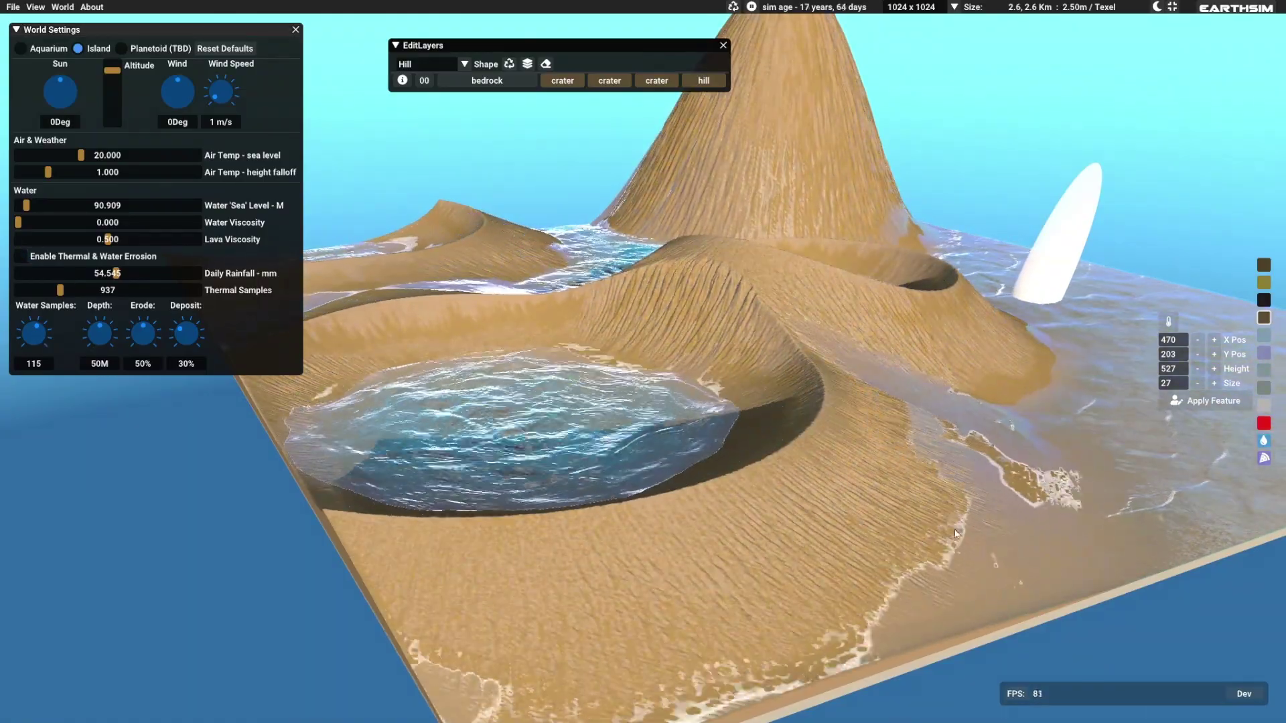
Step: Add a sand hill on the ridge between the craters at X 619, Y 839 with height 382 and size 56
{"action": "mouse_move", "coordinate": [910, 550]}
{"action": "middle_mouse_down"}
{"action": "mouse_move", "coordinate": [870, 536]}
{"action": "mouse_move", "coordinate": [891, 526]}
{"action": "mouse_move", "coordinate": [881, 503]}
{"action": "mouse_move", "coordinate": [841, 466]}
{"action": "mouse_move", "coordinate": [974, 490]}
{"action": "mouse_move", "coordinate": [965, 509]}
{"action": "mouse_move", "coordinate": [912, 530]}
{"action": "middle_mouse_up"}
{"action": "left_click_drag", "start_coordinate": [912, 525], "coordinate": [788, 405]}
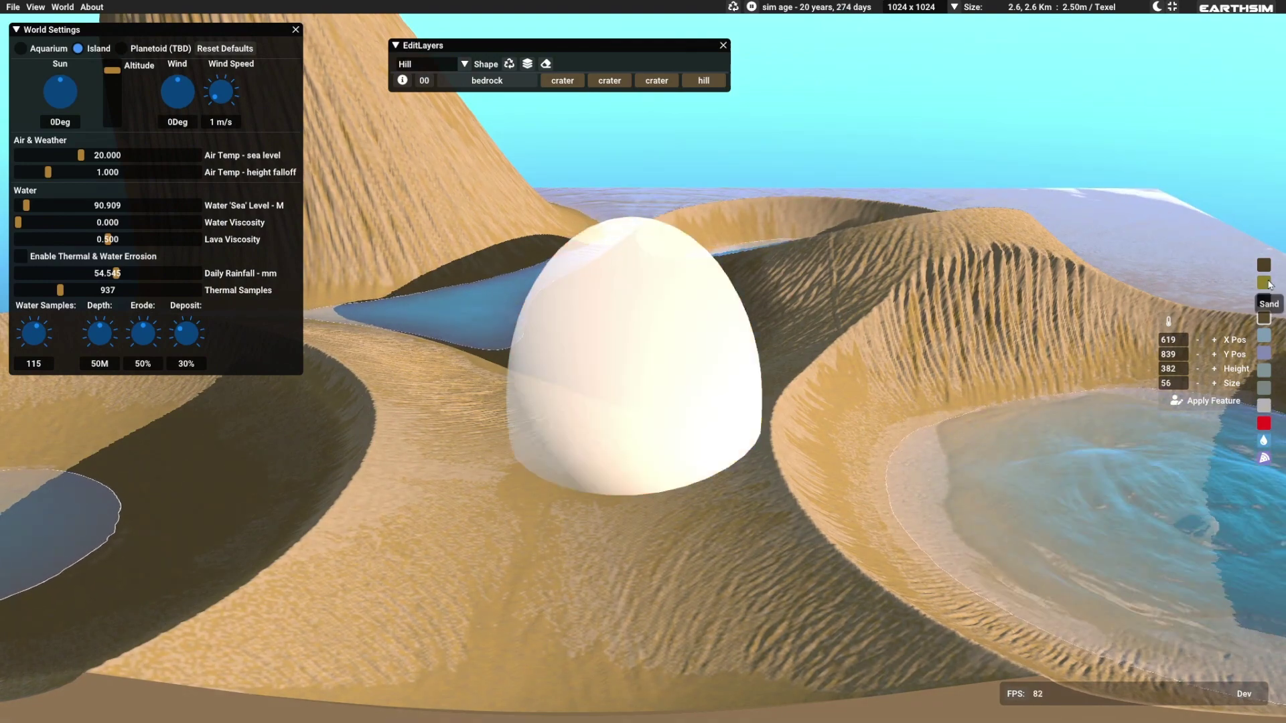
{"action": "left_click", "coordinate": [1190, 402]}
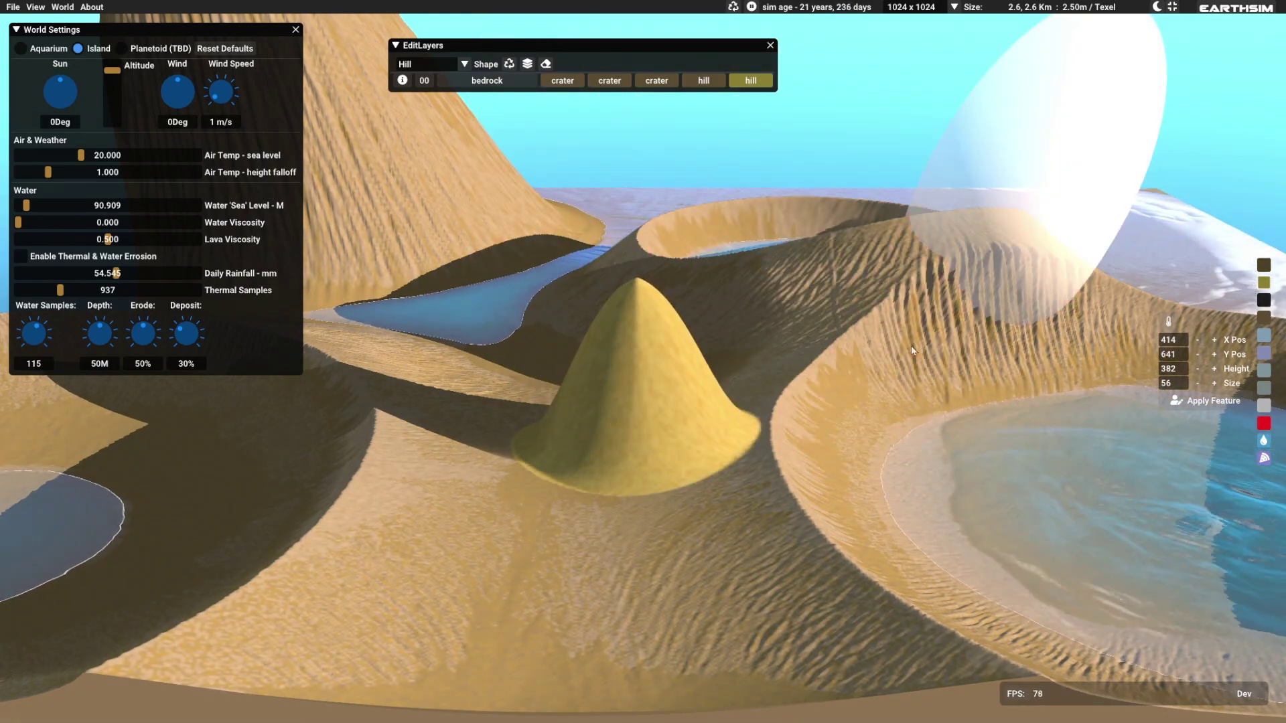
Step: Run thermal and water erosion on the terrain around the sand hill, and switch it off again
{"action": "middle_click_drag", "start_coordinate": [610, 543], "coordinate": [1007, 488]}
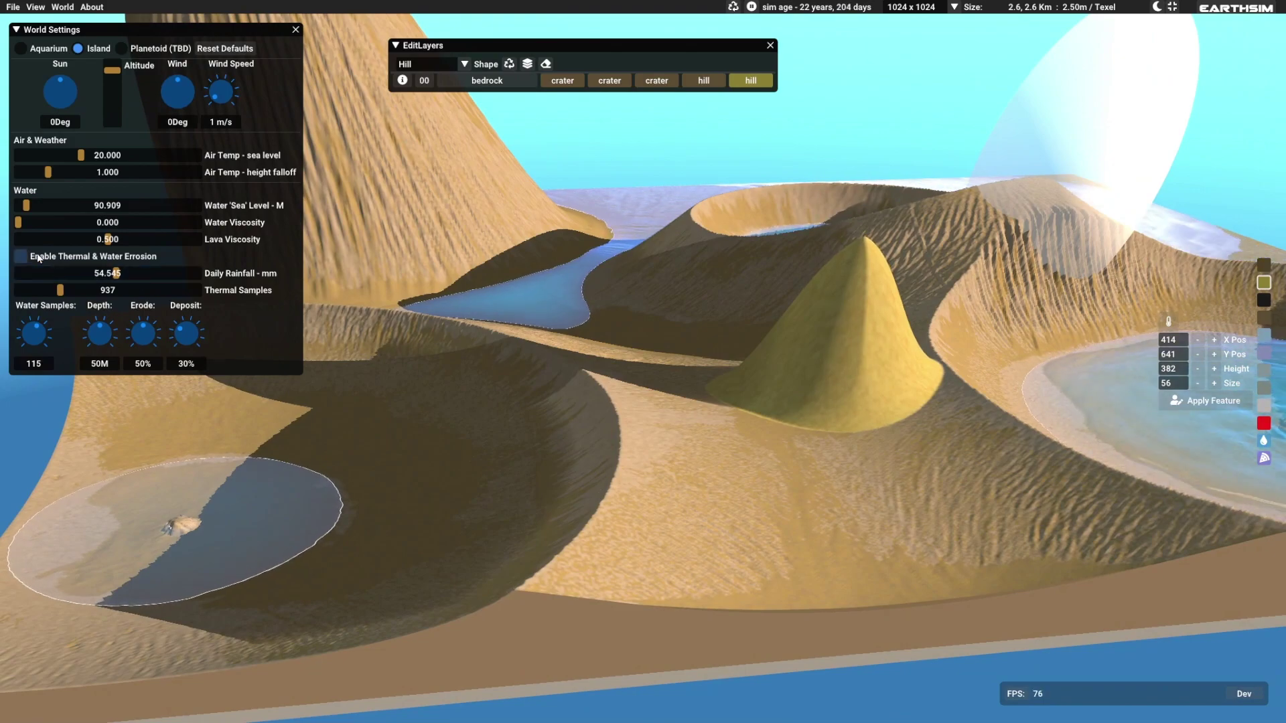
{"action": "left_click", "coordinate": [20, 256]}
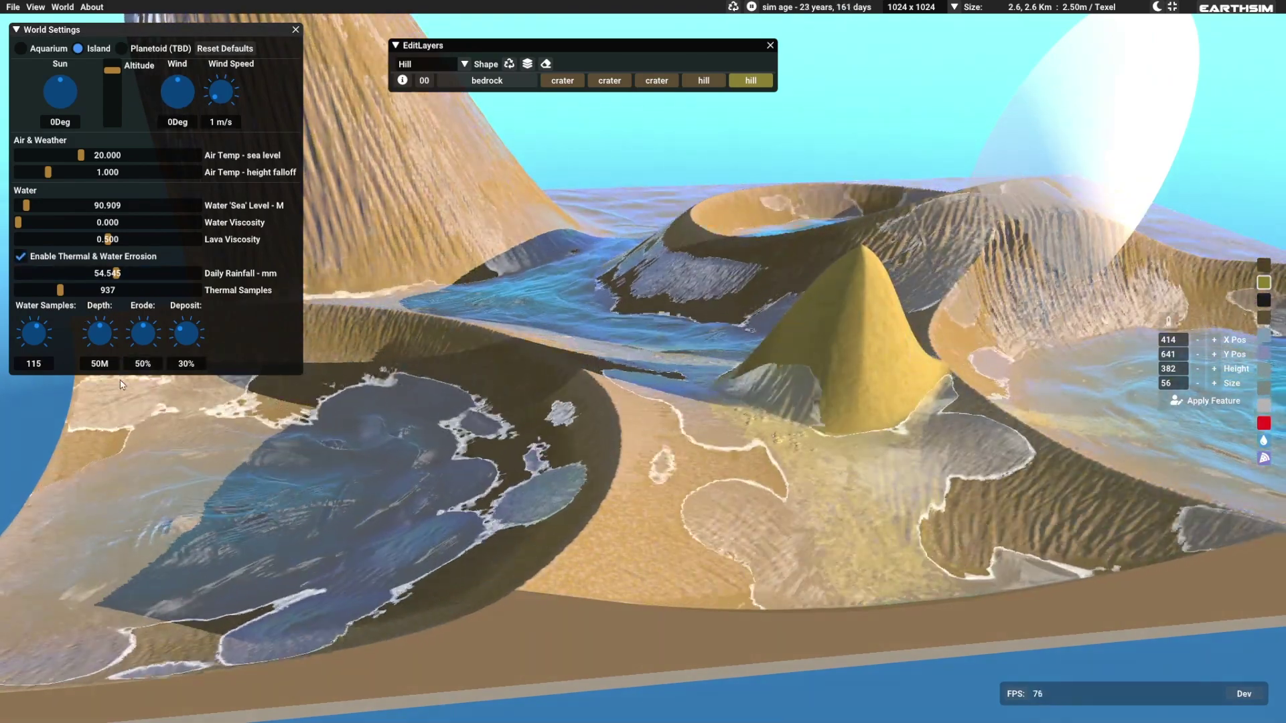
{"action": "left_click", "coordinate": [21, 257]}
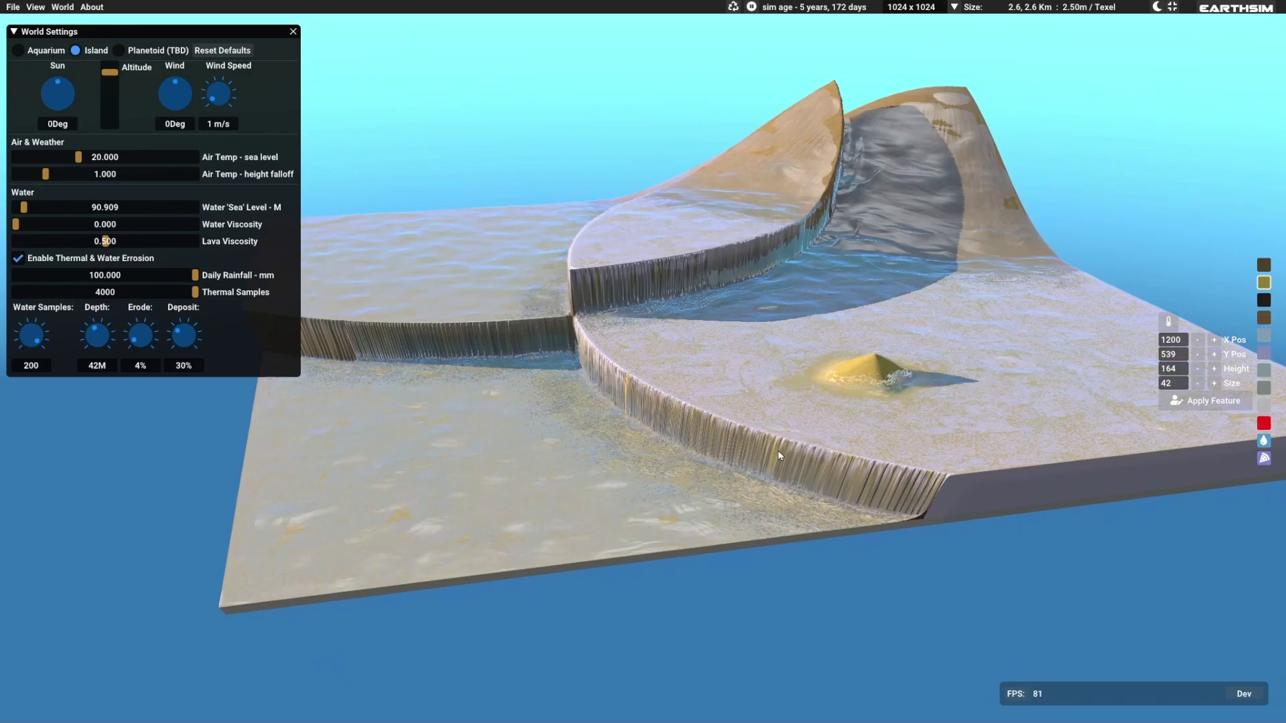
Step: Examine how rainfall and erosion act on the terraced cliffs and the sand mound from several sides
{"action": "scroll", "coordinate": [777, 450], "scroll_direction": "up", "scroll_amount": 5}
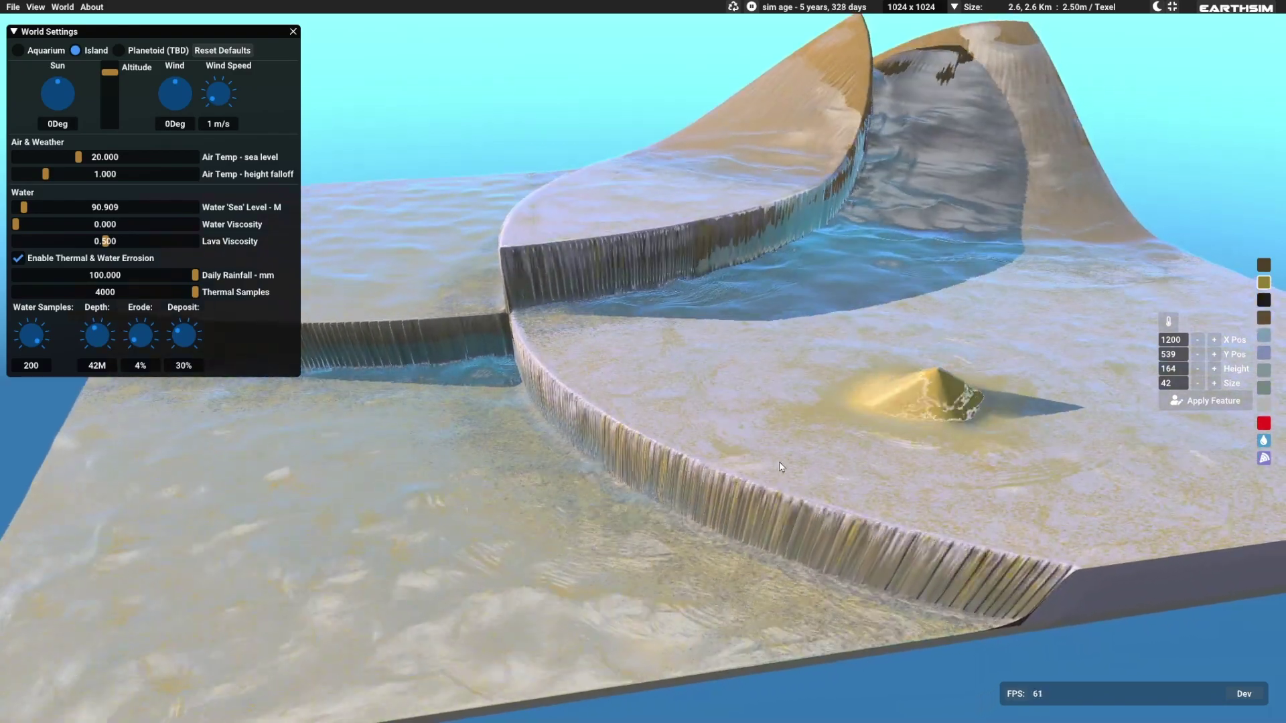
{"action": "middle_click_drag", "start_coordinate": [780, 466], "coordinate": [705, 476]}
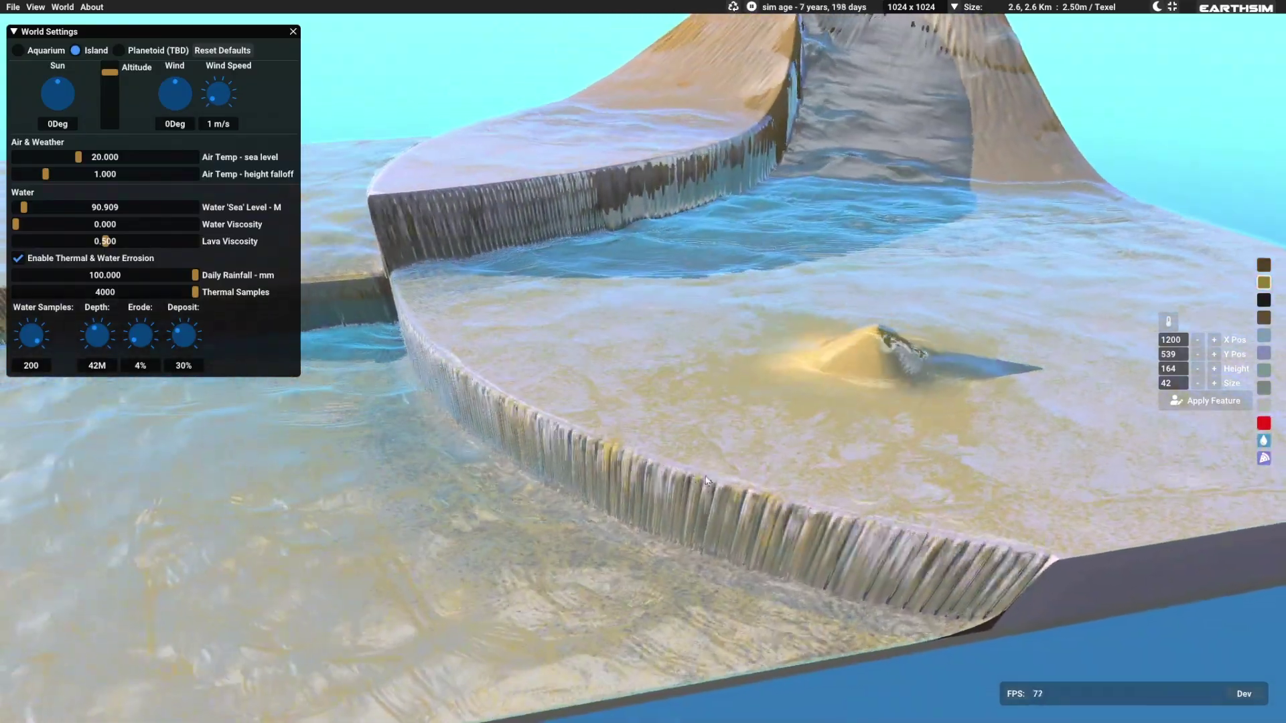
{"action": "left_click_drag", "start_coordinate": [706, 480], "coordinate": [774, 624]}
{"action": "scroll", "coordinate": [631, 554], "scroll_direction": "down", "scroll_amount": 3}
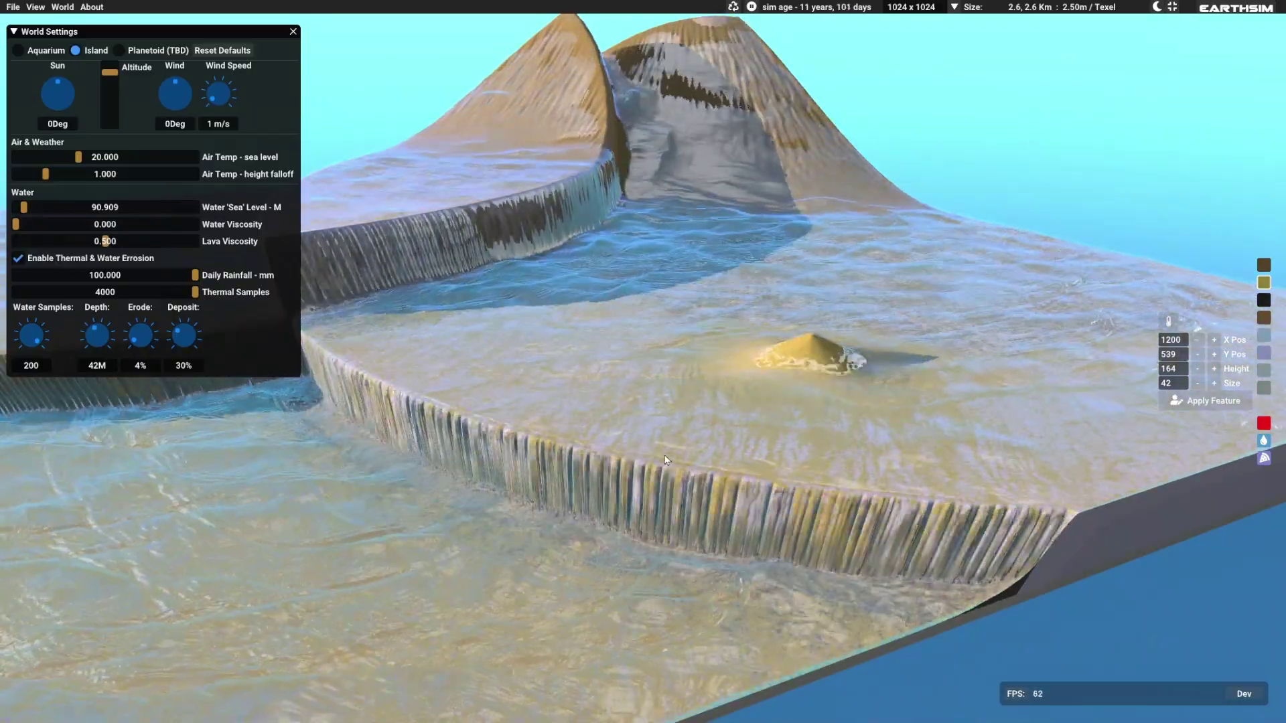
{"action": "left_click_drag", "start_coordinate": [681, 505], "coordinate": [914, 472]}
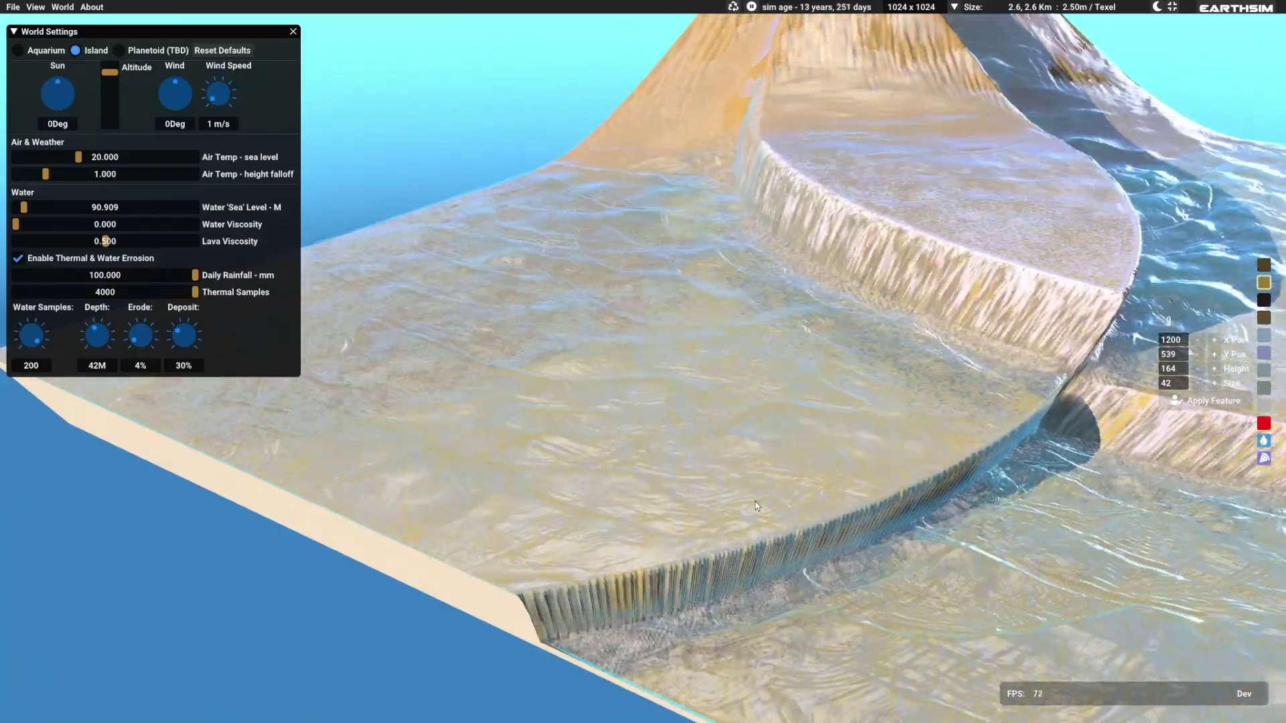
{"action": "left_click_drag", "start_coordinate": [739, 519], "coordinate": [758, 105]}
{"action": "scroll", "coordinate": [723, 481], "scroll_direction": "up", "scroll_amount": 4}
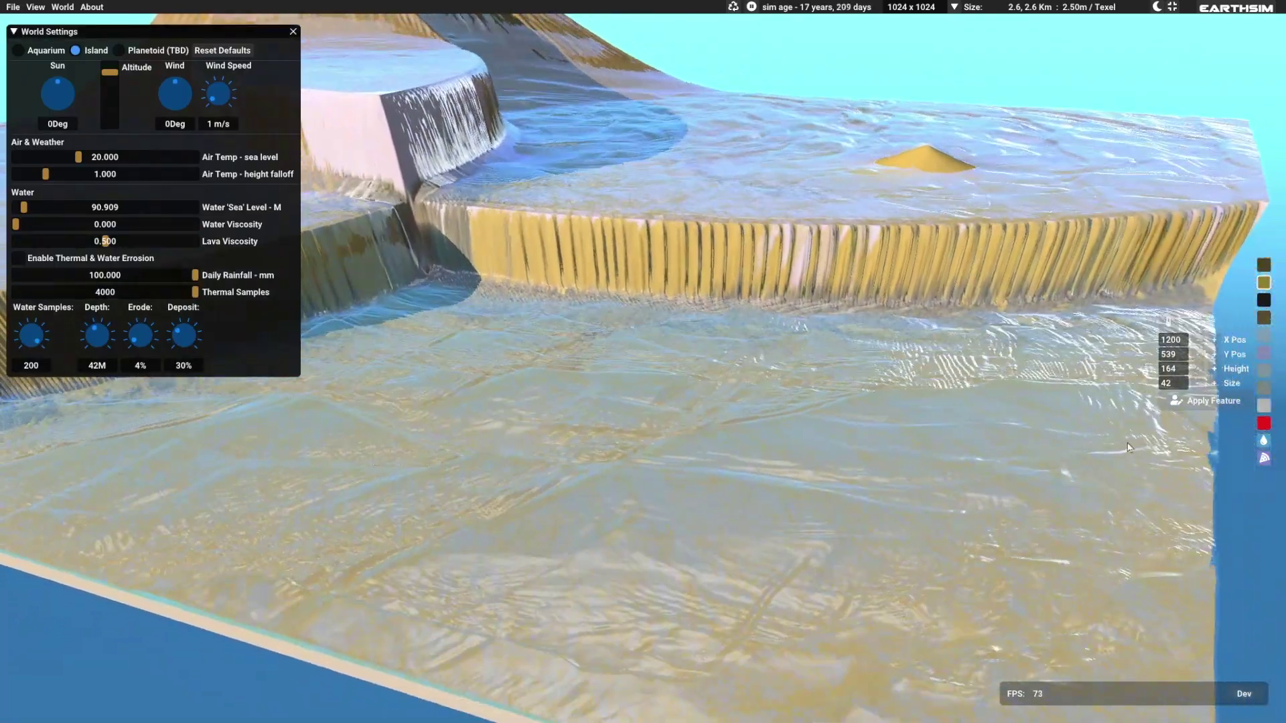
Step: Examine the sand spread around the mound and the grooved cliff edge with erosion switched off
{"action": "key", "text": "w"}
{"action": "key", "text": "d"}
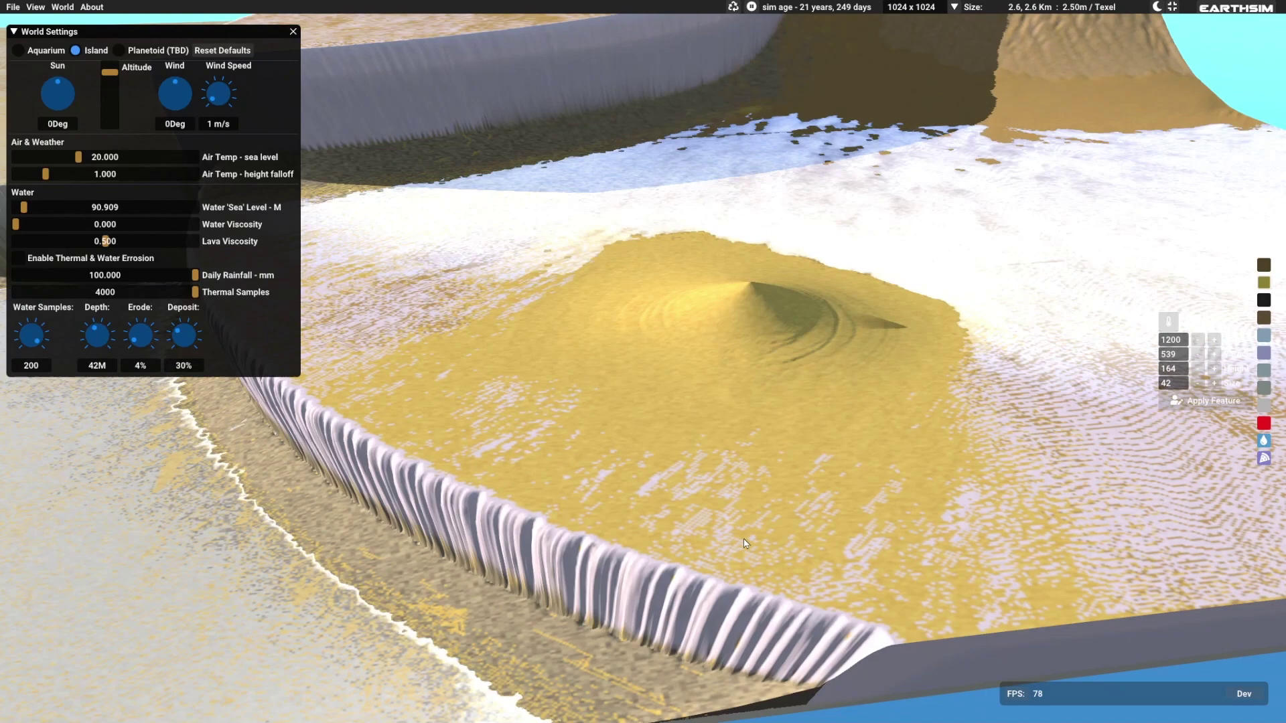
{"action": "middle_click_drag", "start_coordinate": [743, 543], "coordinate": [863, 520]}
{"action": "left_click_drag", "start_coordinate": [865, 519], "coordinate": [684, 389]}
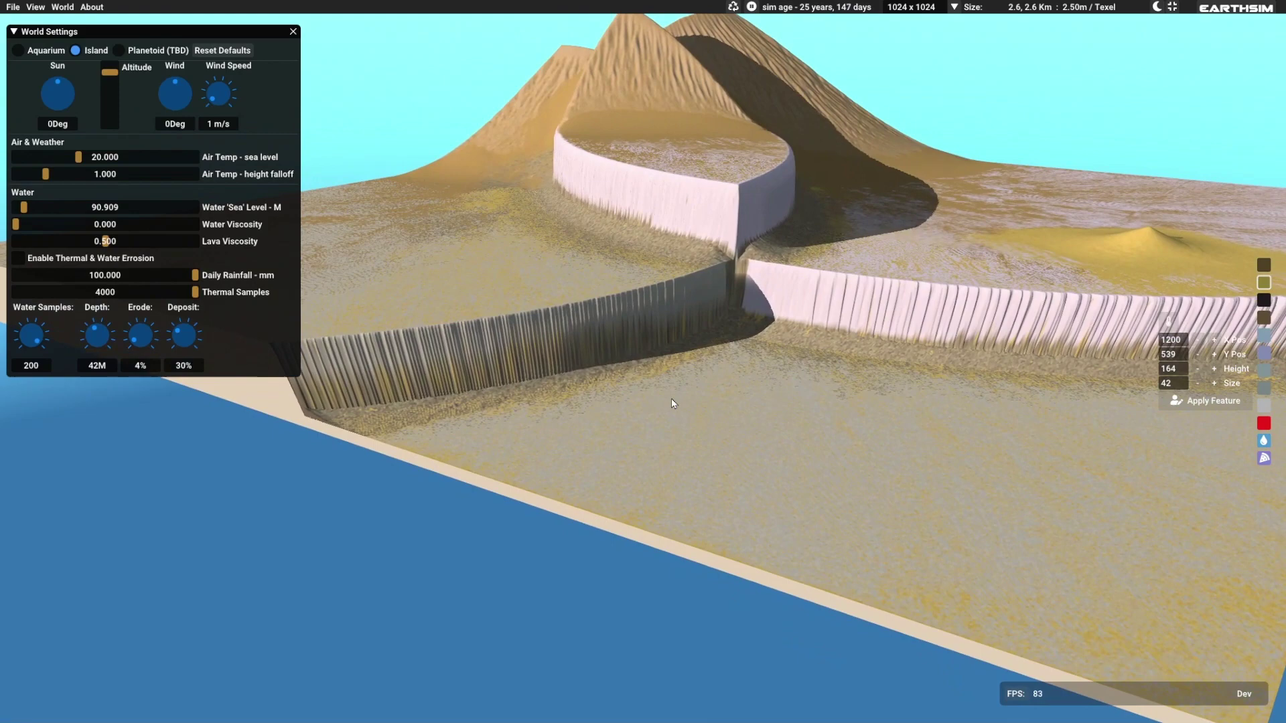
Step: Inspect the eroded cliff faces and the sediment deposited across the lower terraces and around the mountain
{"action": "left_click_drag", "start_coordinate": [767, 403], "coordinate": [685, 376]}
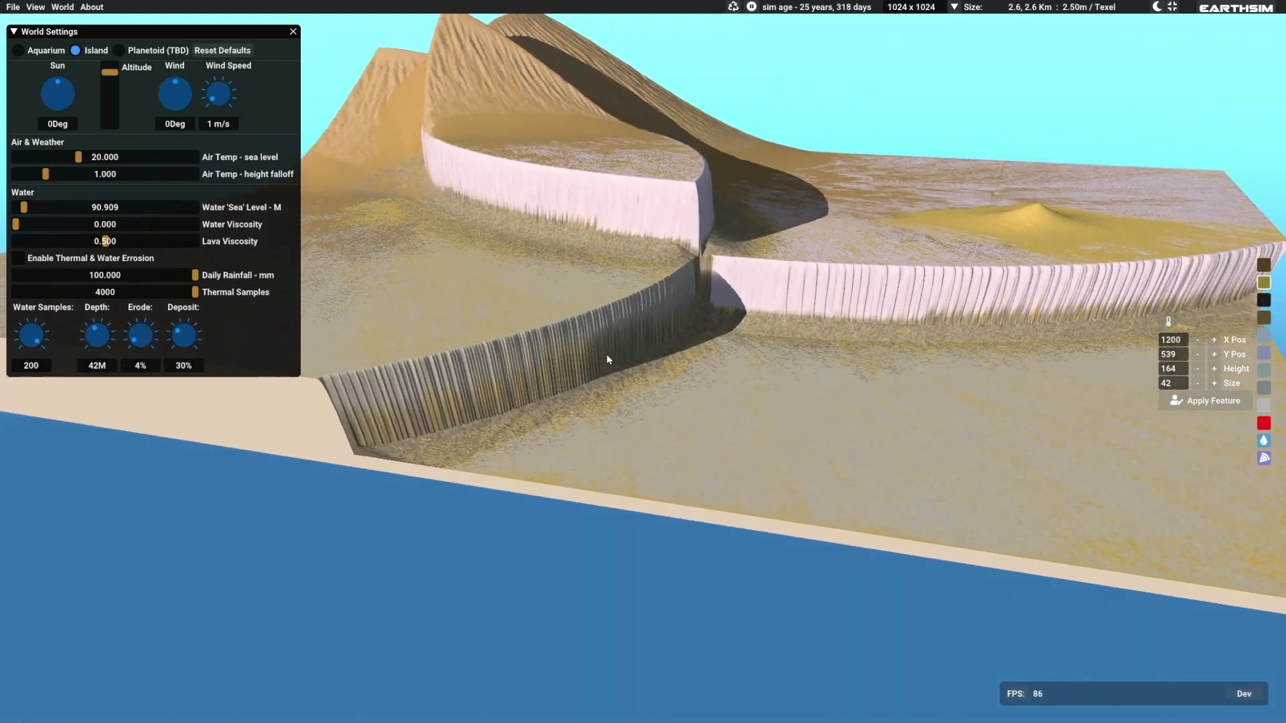
{"action": "key", "text": "a"}
{"action": "key", "text": "w"}
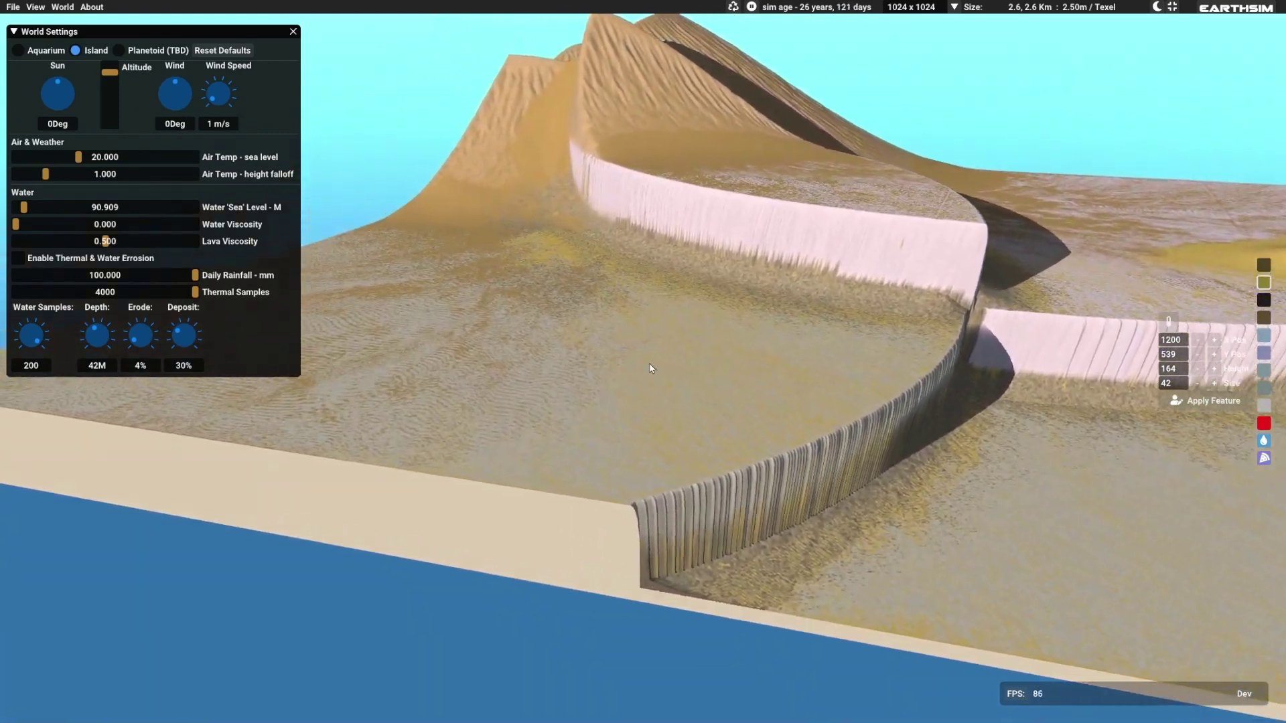
{"action": "key", "text": "w"}
{"action": "key", "text": "a"}
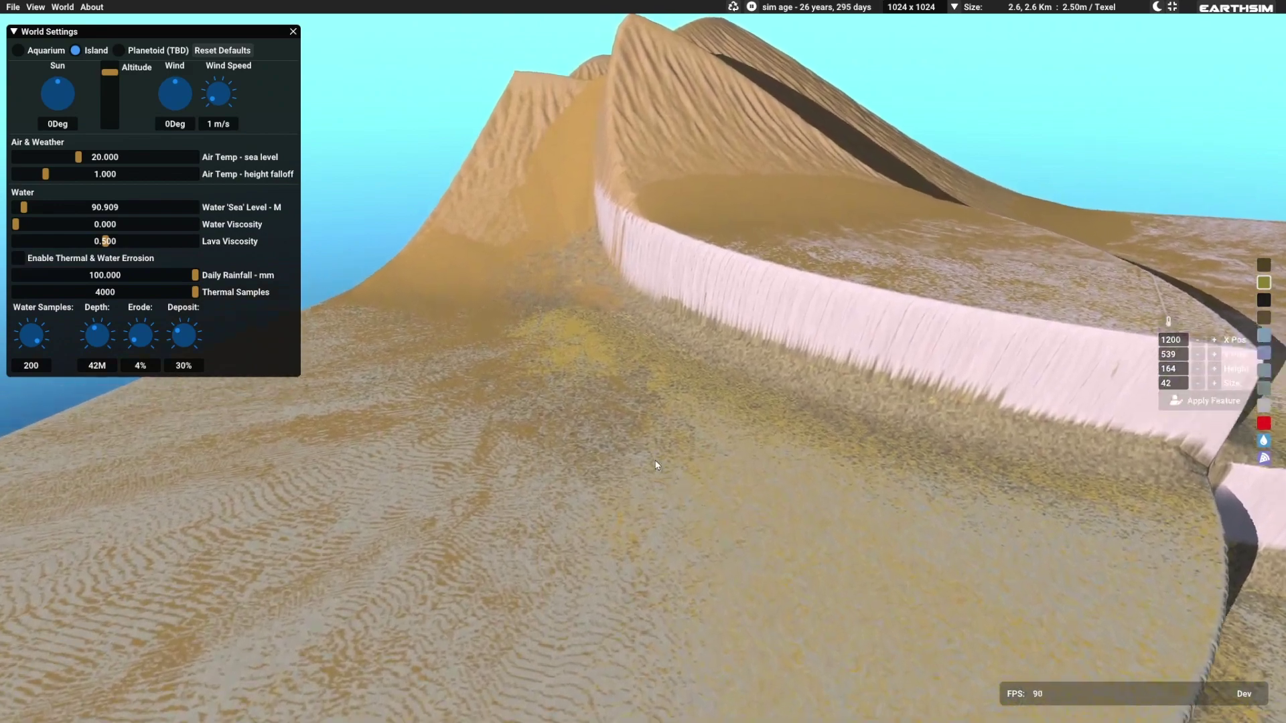
{"action": "left_click_drag", "start_coordinate": [588, 534], "coordinate": [850, 645]}
{"action": "left_click_drag", "start_coordinate": [739, 415], "coordinate": [888, 452]}
{"action": "key", "text": "d"}
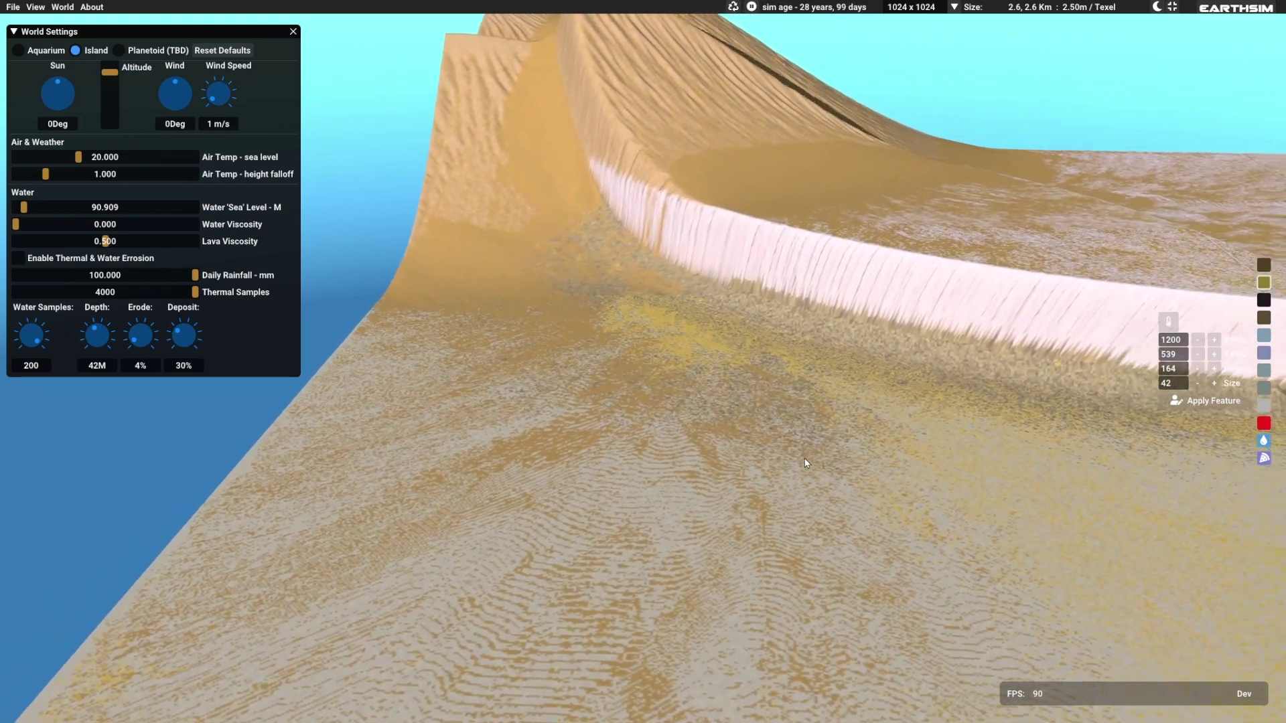
{"action": "key", "text": "d"}
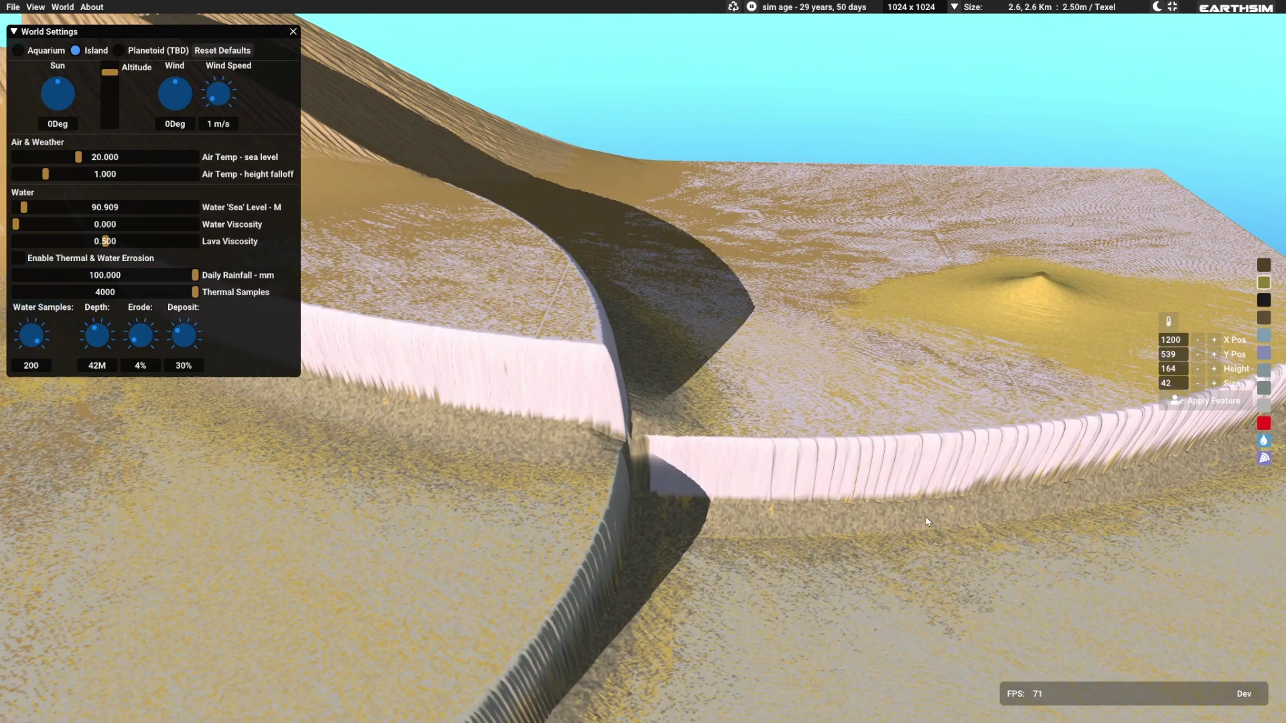
{"action": "left_click_drag", "start_coordinate": [926, 519], "coordinate": [588, 603]}
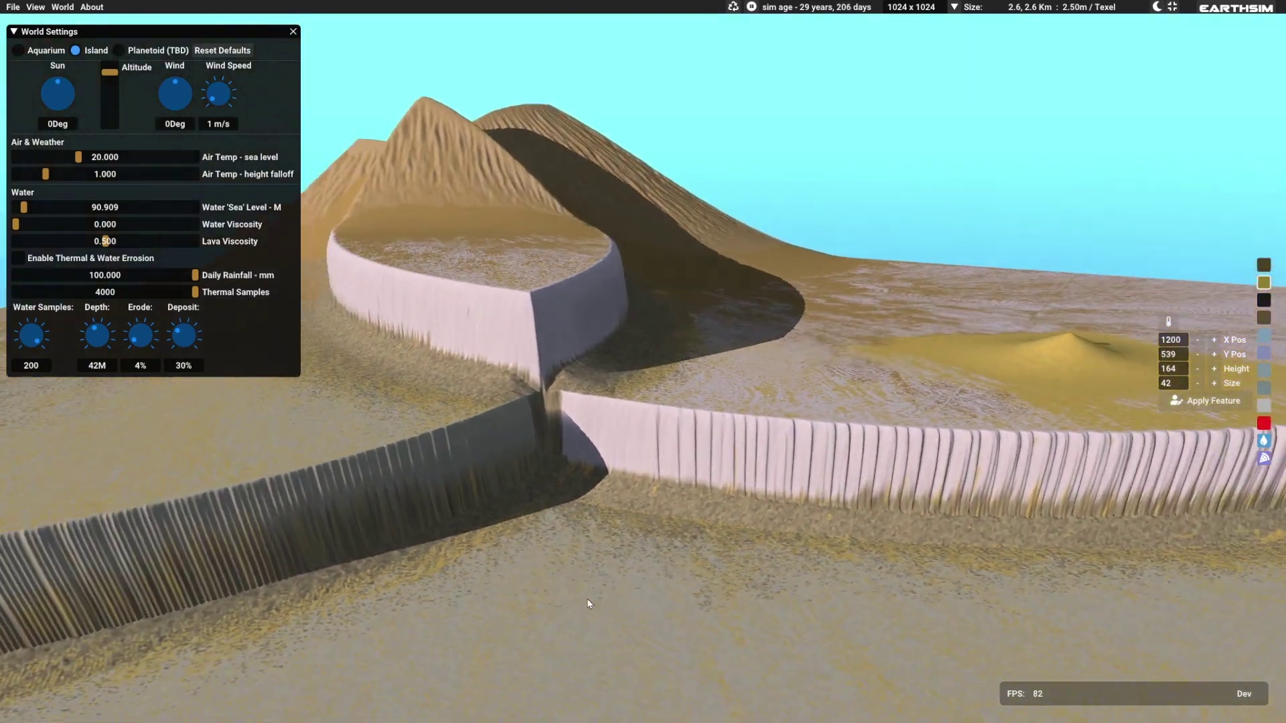
{"action": "key", "text": "s"}
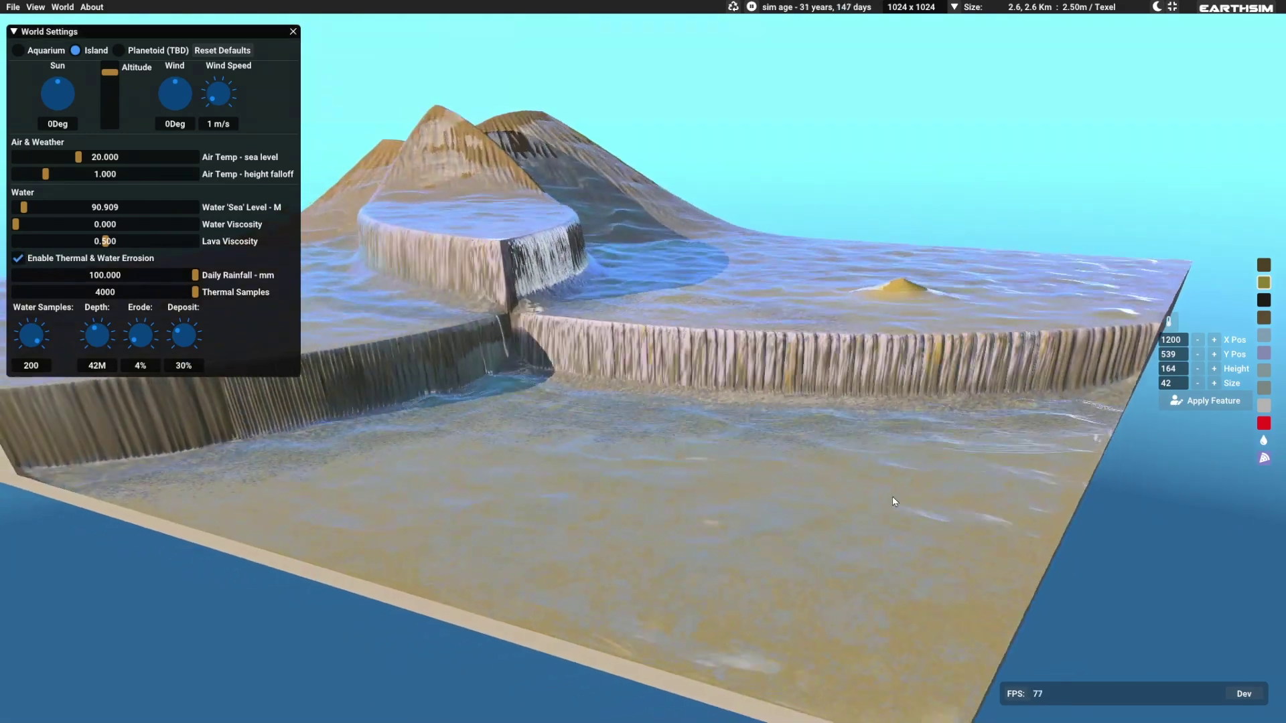
Step: Examine the grooved cliff edge and the sand mound while the floodwater drains off the terraces
{"action": "middle_click_drag", "start_coordinate": [892, 496], "coordinate": [710, 535]}
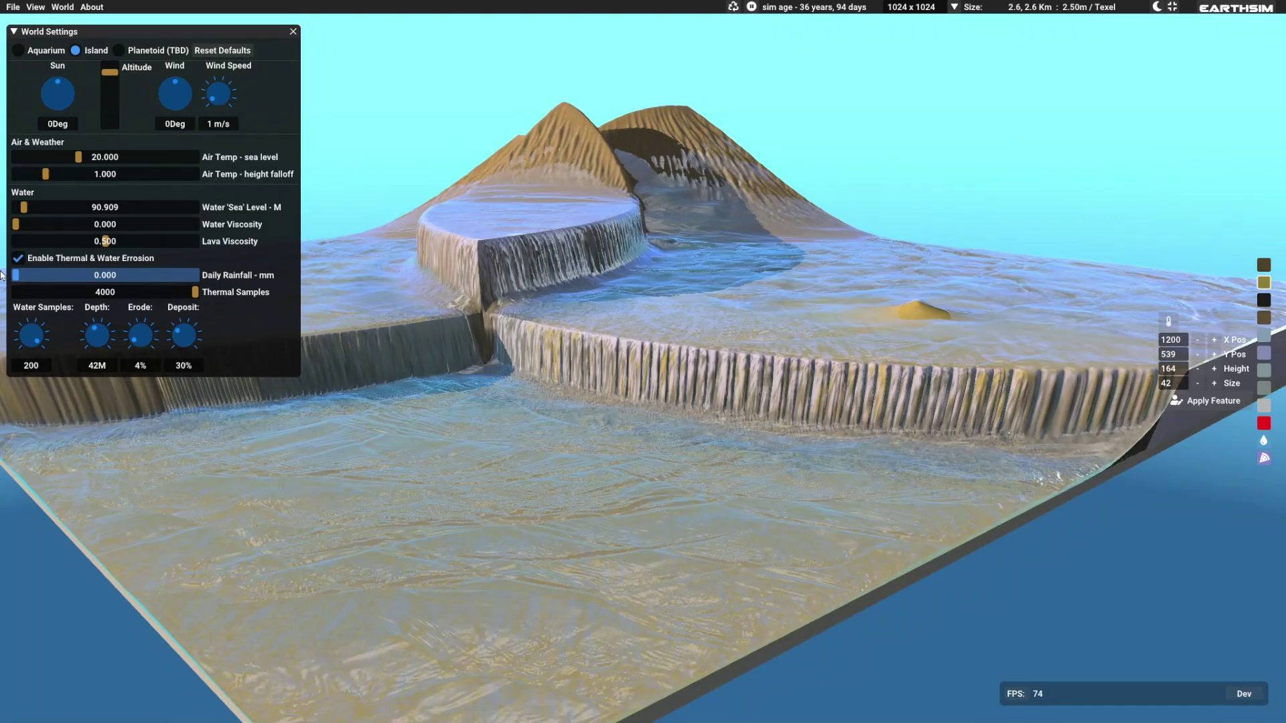
{"action": "key", "text": "d"}
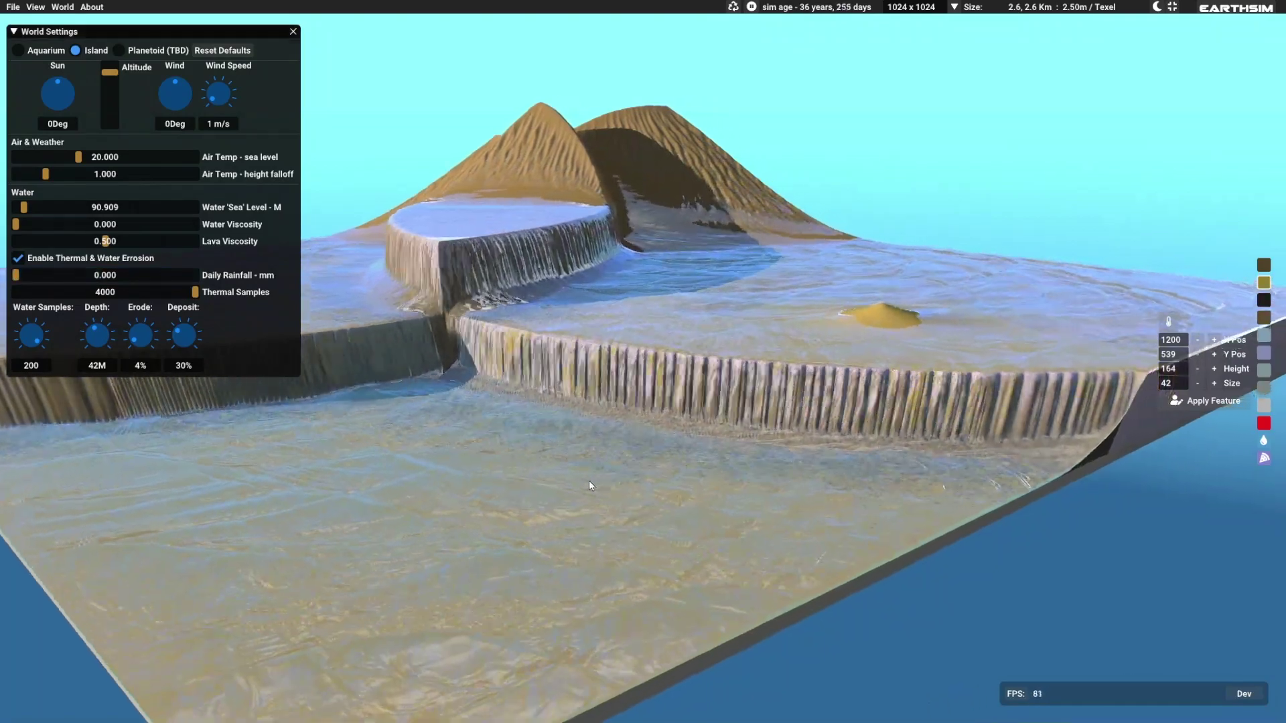
{"action": "middle_click_drag", "start_coordinate": [730, 516], "coordinate": [547, 422]}
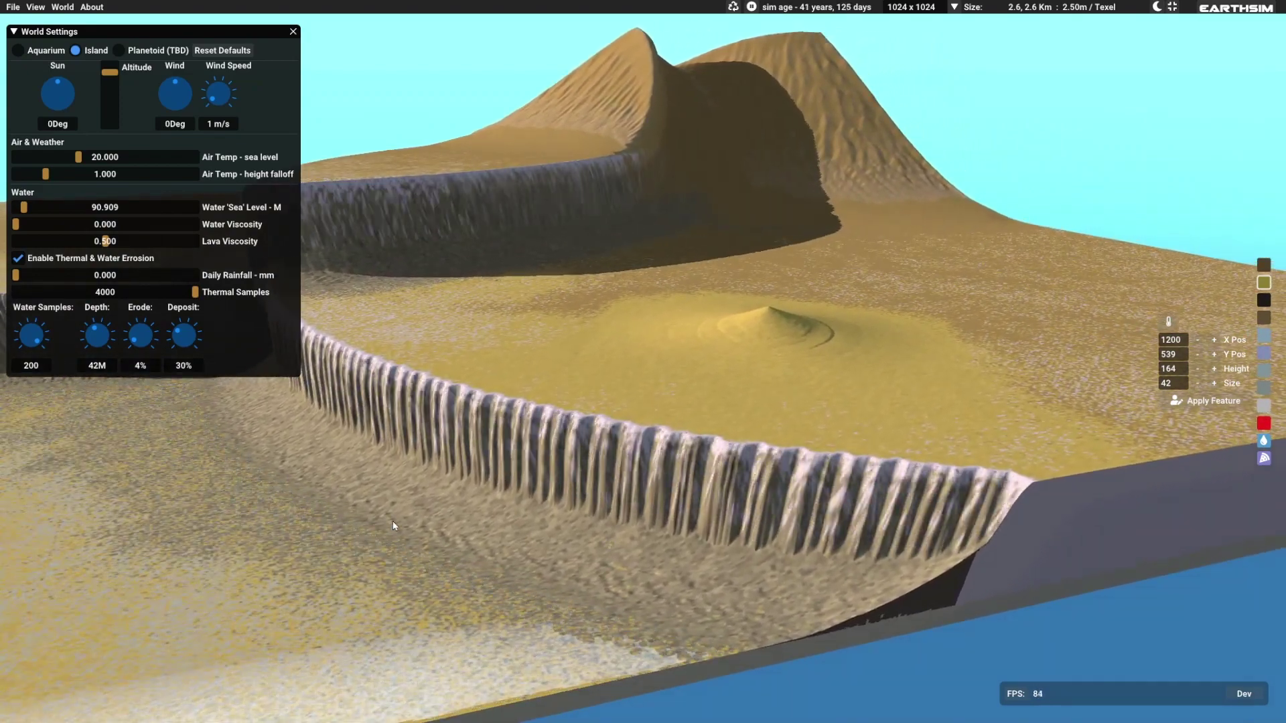
{"action": "middle_click_drag", "start_coordinate": [394, 526], "coordinate": [637, 609]}
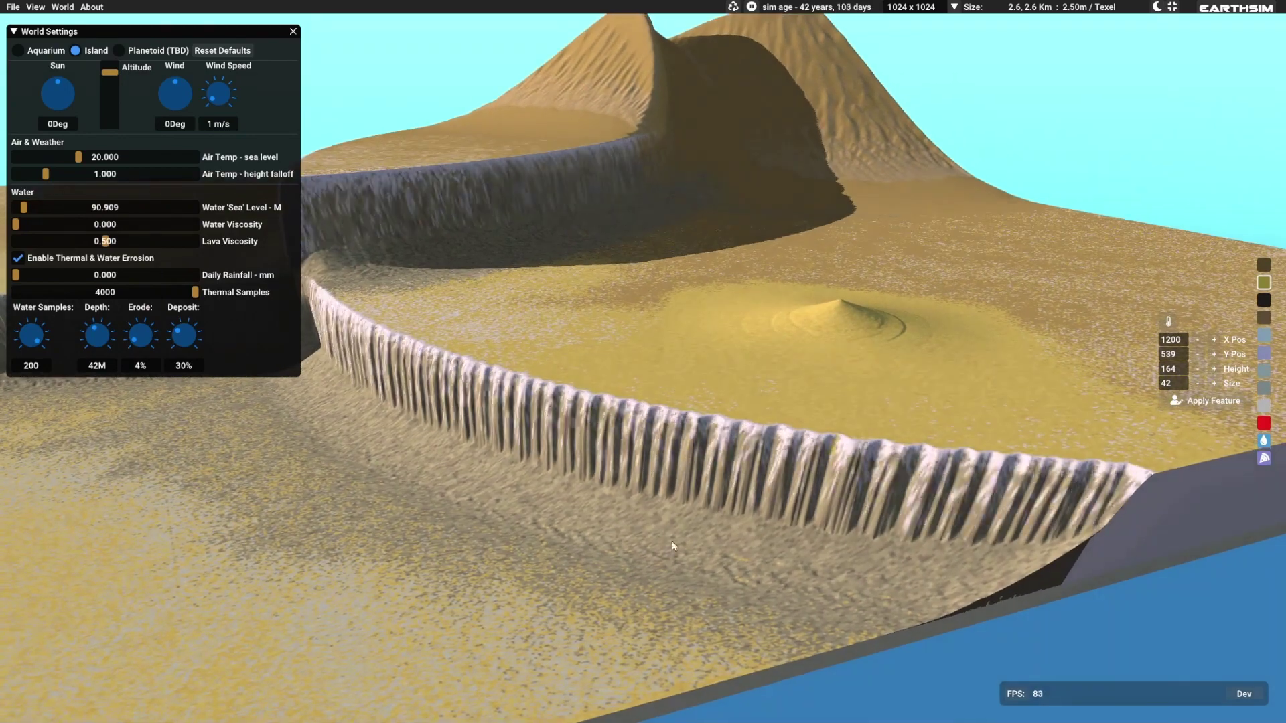
{"action": "middle_click_drag", "start_coordinate": [673, 546], "coordinate": [497, 488]}
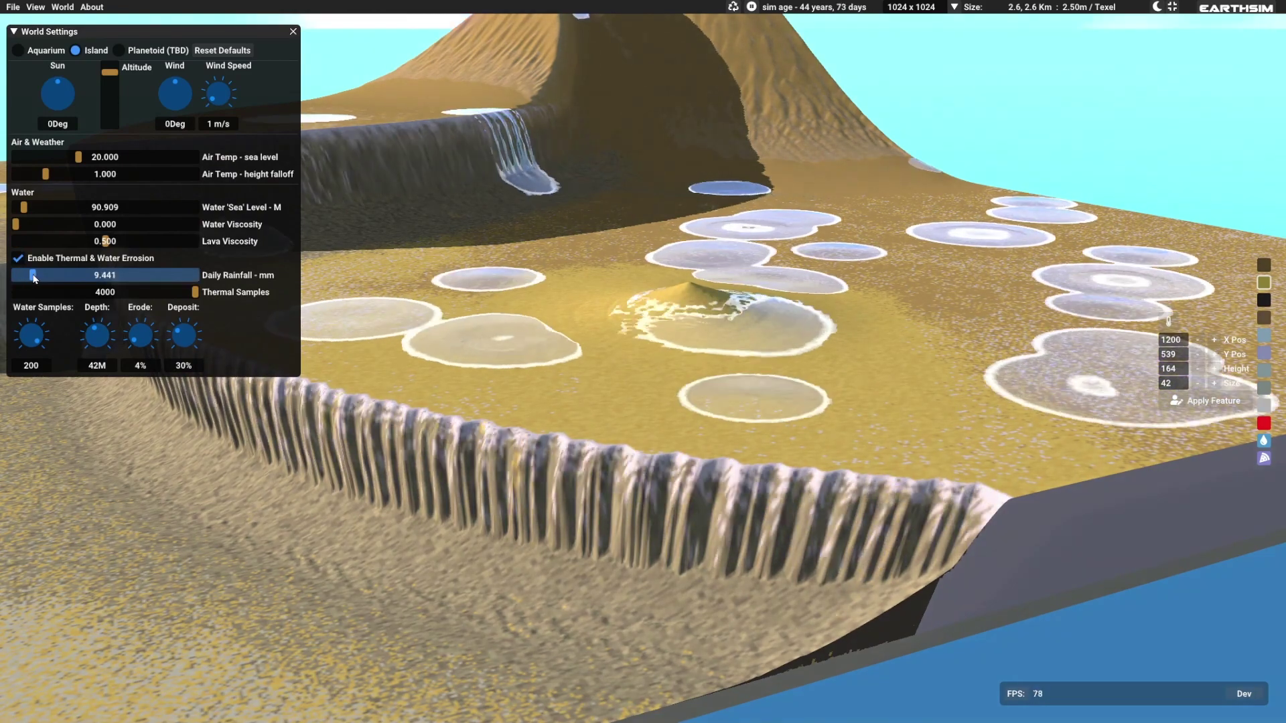
Step: Set the daily rainfall to 100 mm and observe the water running over the terraces and cliffs
{"action": "middle_click_drag", "start_coordinate": [327, 444], "coordinate": [421, 481]}
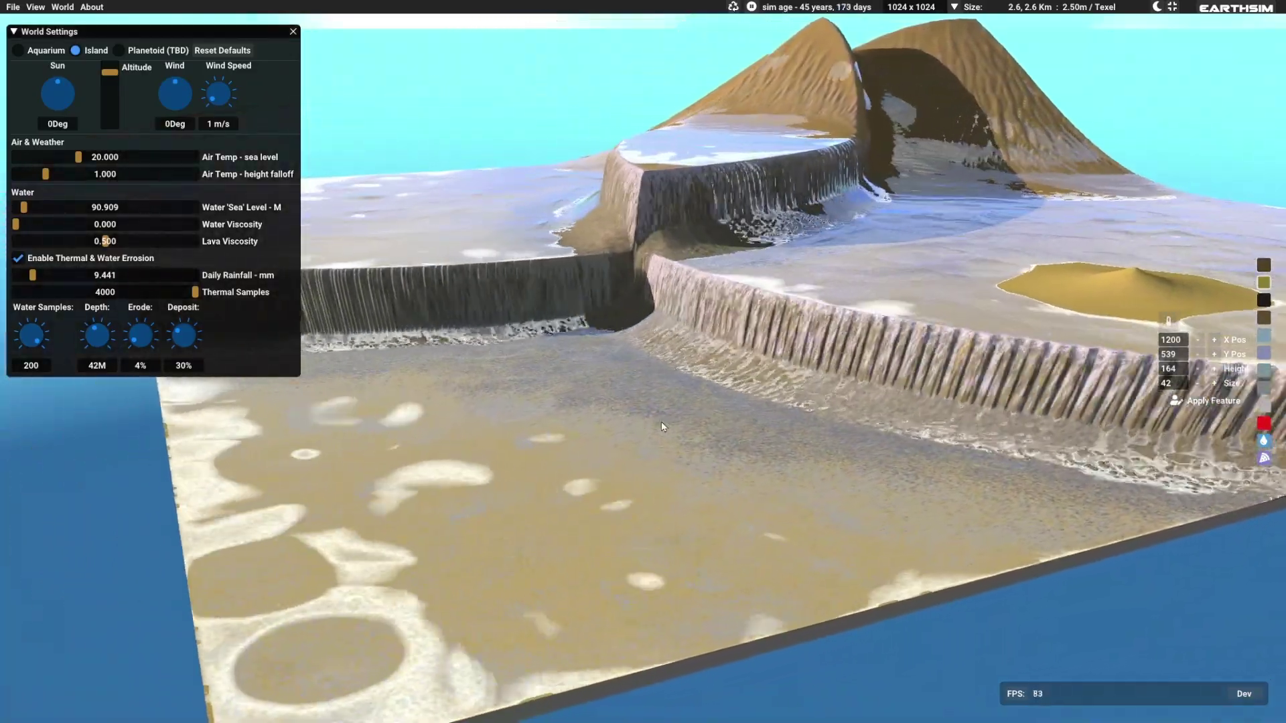
{"action": "middle_click_drag", "start_coordinate": [593, 450], "coordinate": [493, 513]}
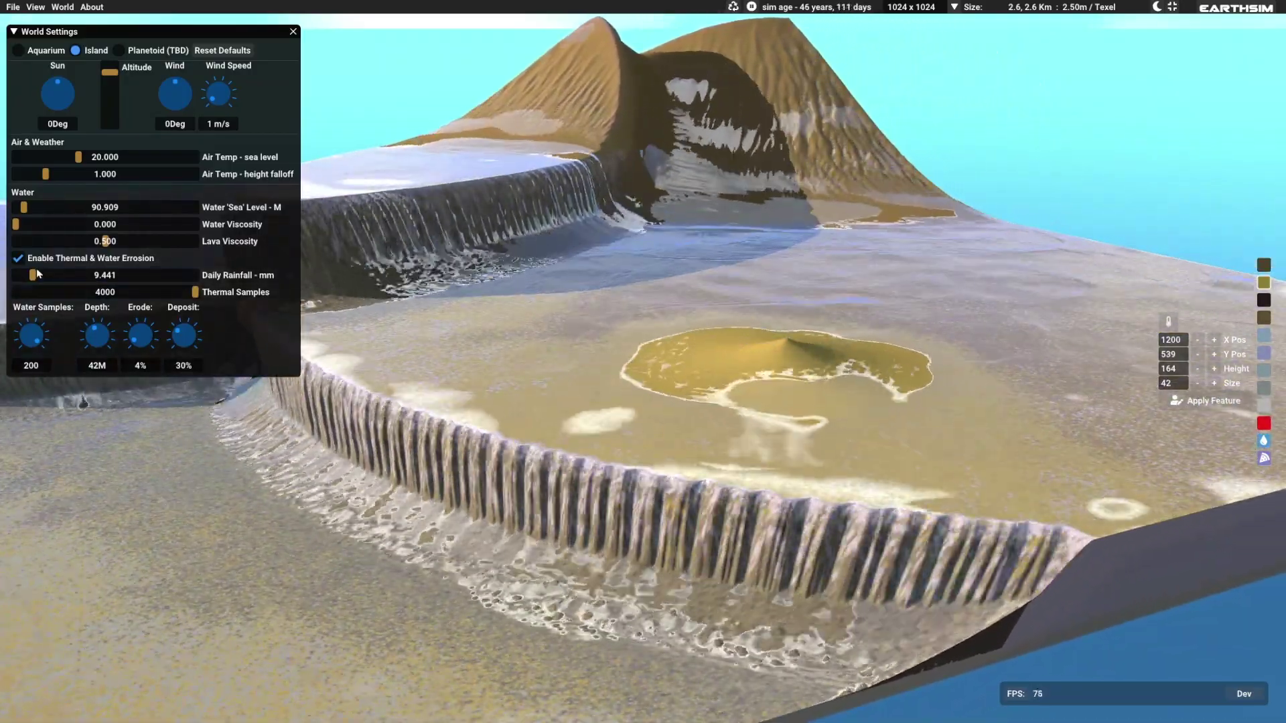
{"action": "left_click_drag", "start_coordinate": [36, 273], "coordinate": [360, 307]}
{"action": "middle_click_drag", "start_coordinate": [494, 434], "coordinate": [774, 361]}
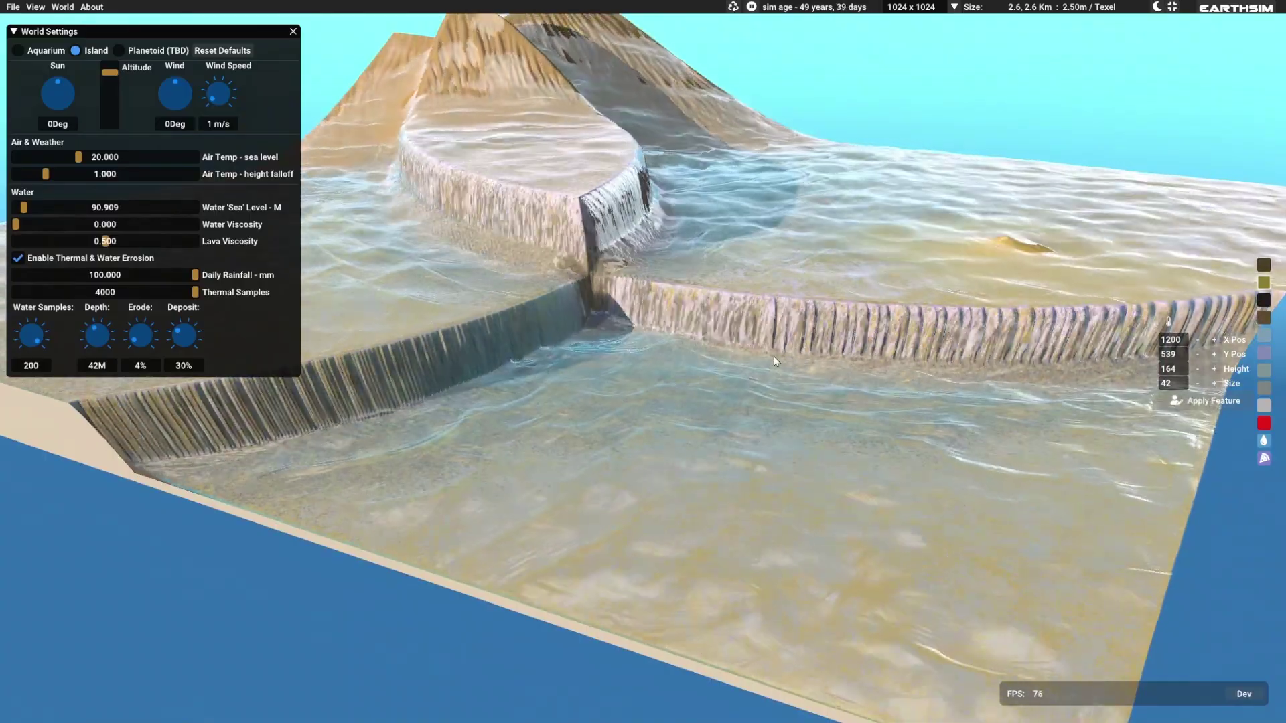
{"action": "middle_click_drag", "start_coordinate": [769, 353], "coordinate": [547, 459]}
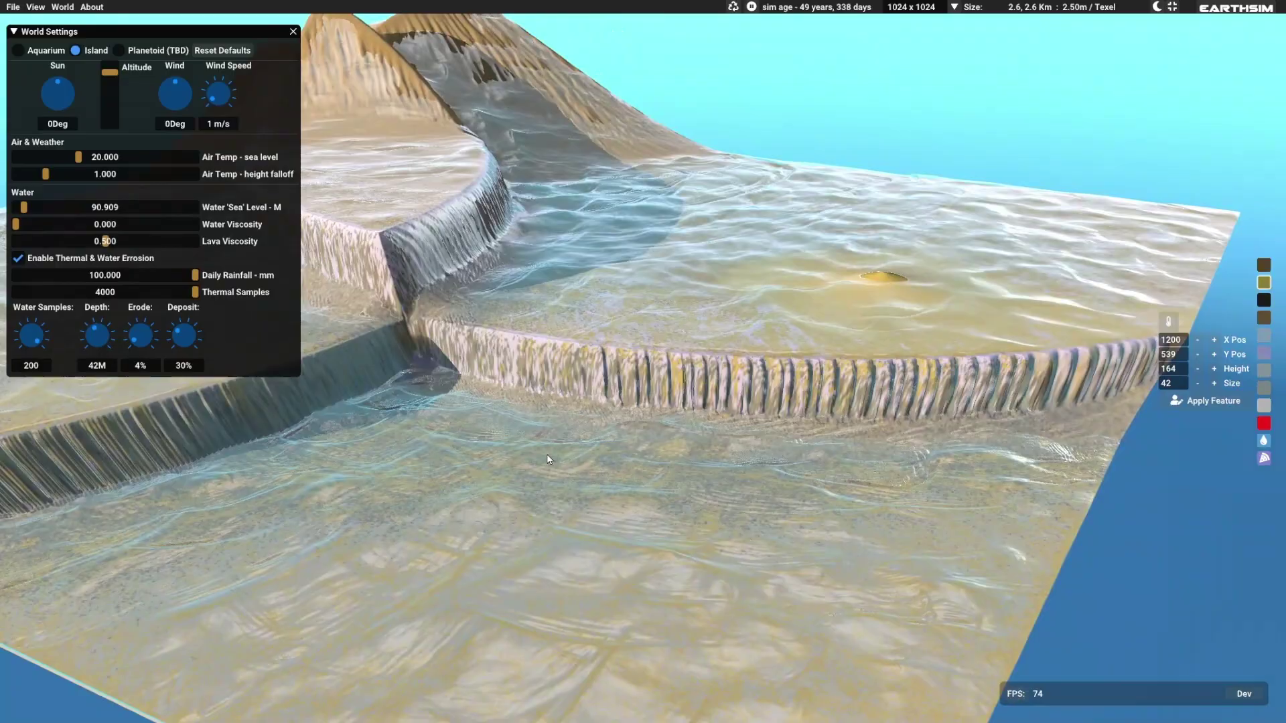
Step: Switch off thermal and water erosion and inspect the sand mound, cliff faces and sediment at their foot
{"action": "left_click", "coordinate": [17, 259]}
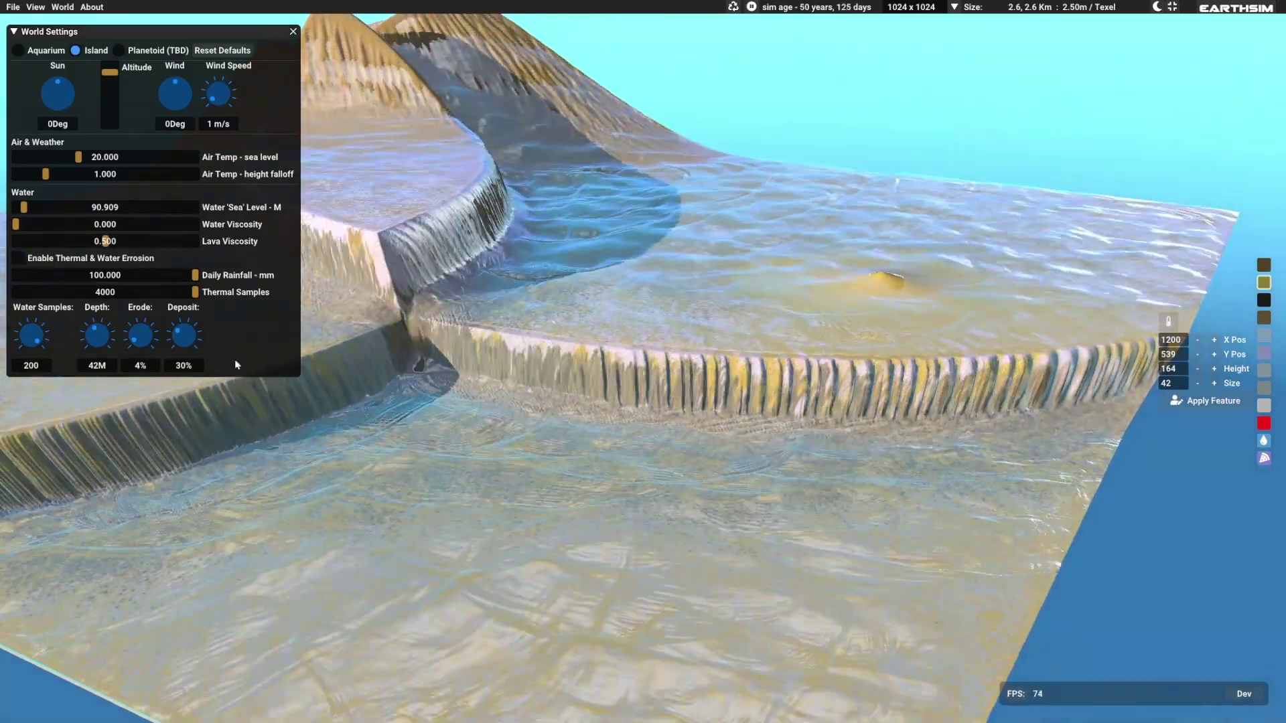
{"action": "middle_click_drag", "start_coordinate": [977, 536], "coordinate": [690, 337]}
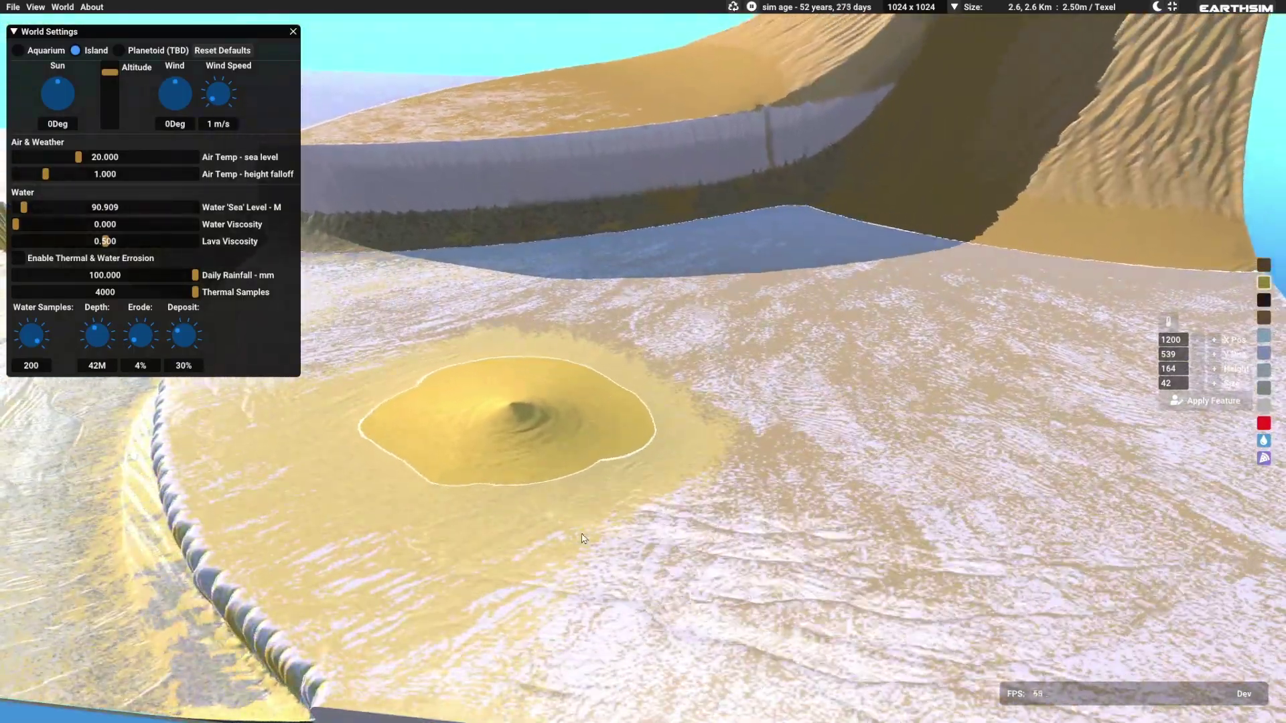
{"action": "middle_click_drag", "start_coordinate": [581, 543], "coordinate": [730, 456]}
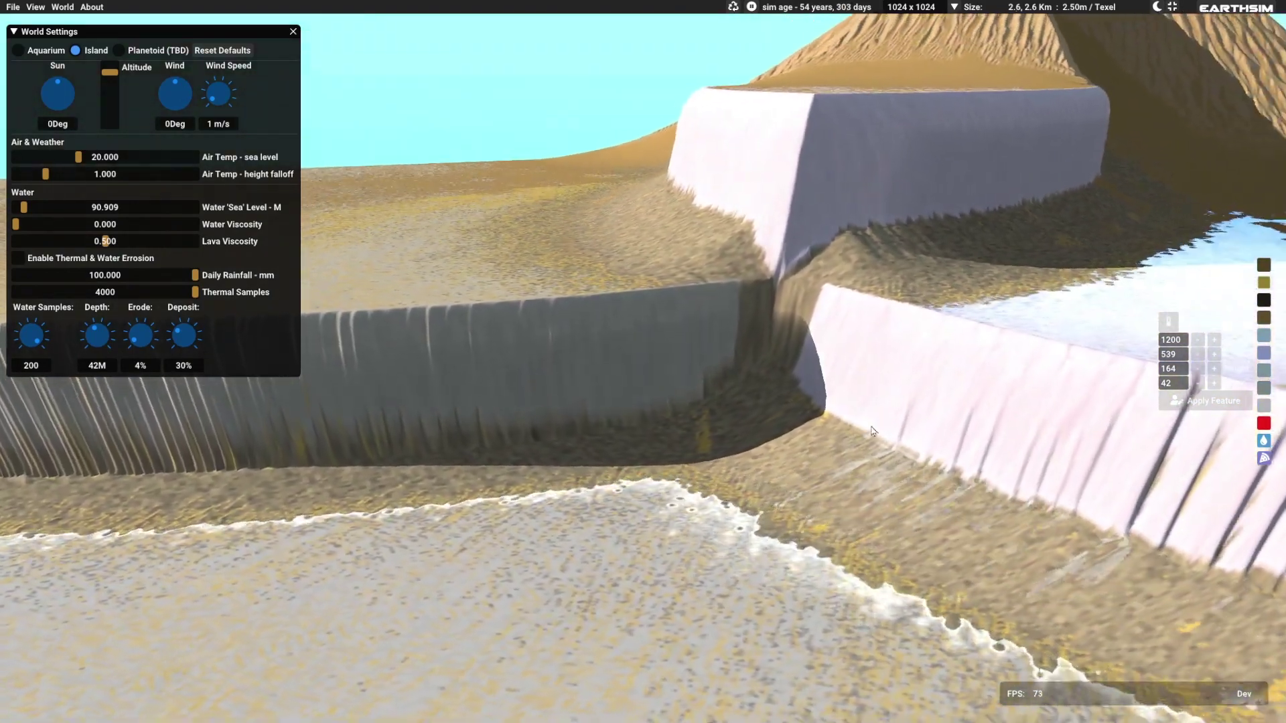
{"action": "middle_click_drag", "start_coordinate": [872, 431], "coordinate": [970, 438]}
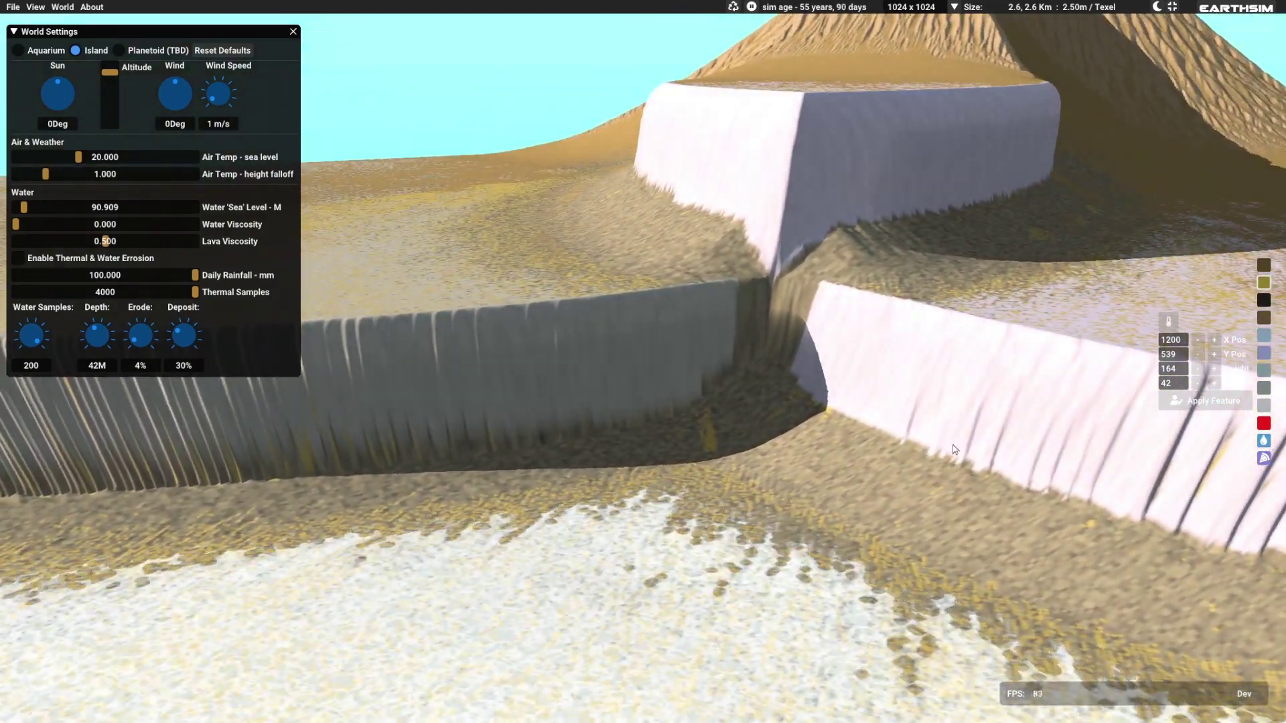
{"action": "middle_click_drag", "start_coordinate": [936, 515], "coordinate": [427, 358]}
{"action": "middle_click_drag", "start_coordinate": [399, 305], "coordinate": [411, 213]}
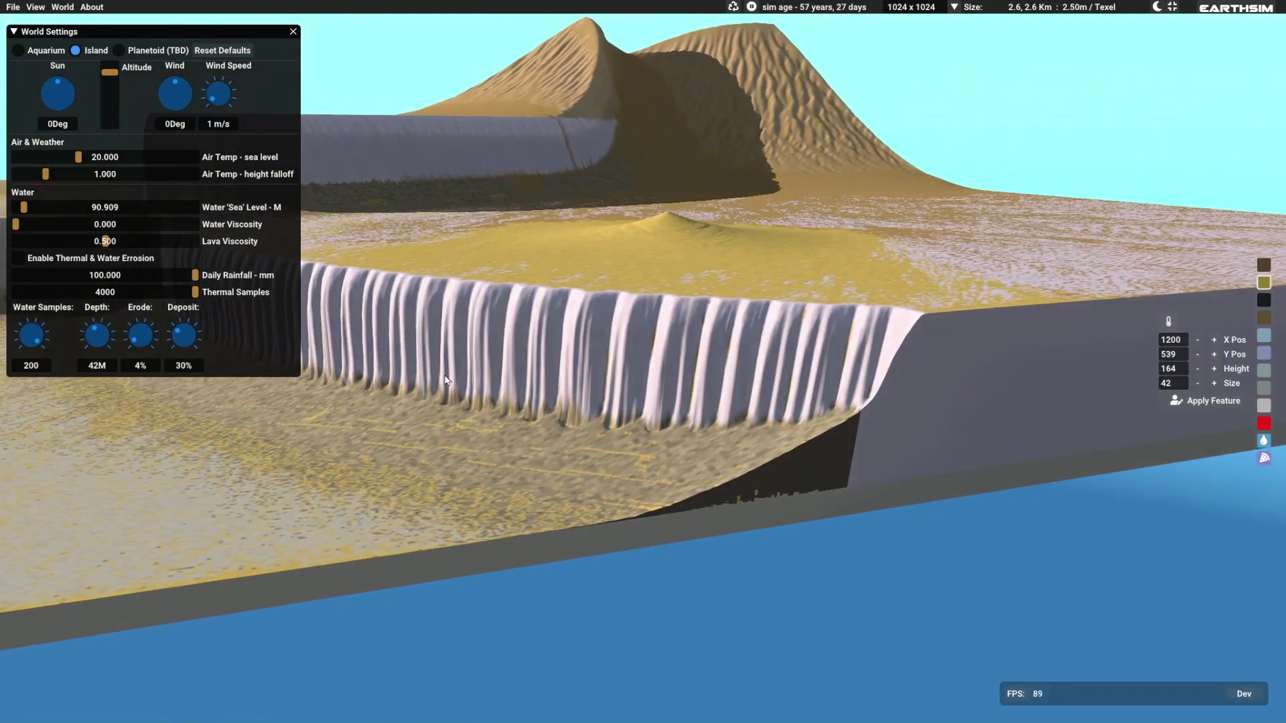
{"action": "middle_click_drag", "start_coordinate": [446, 380], "coordinate": [563, 371]}
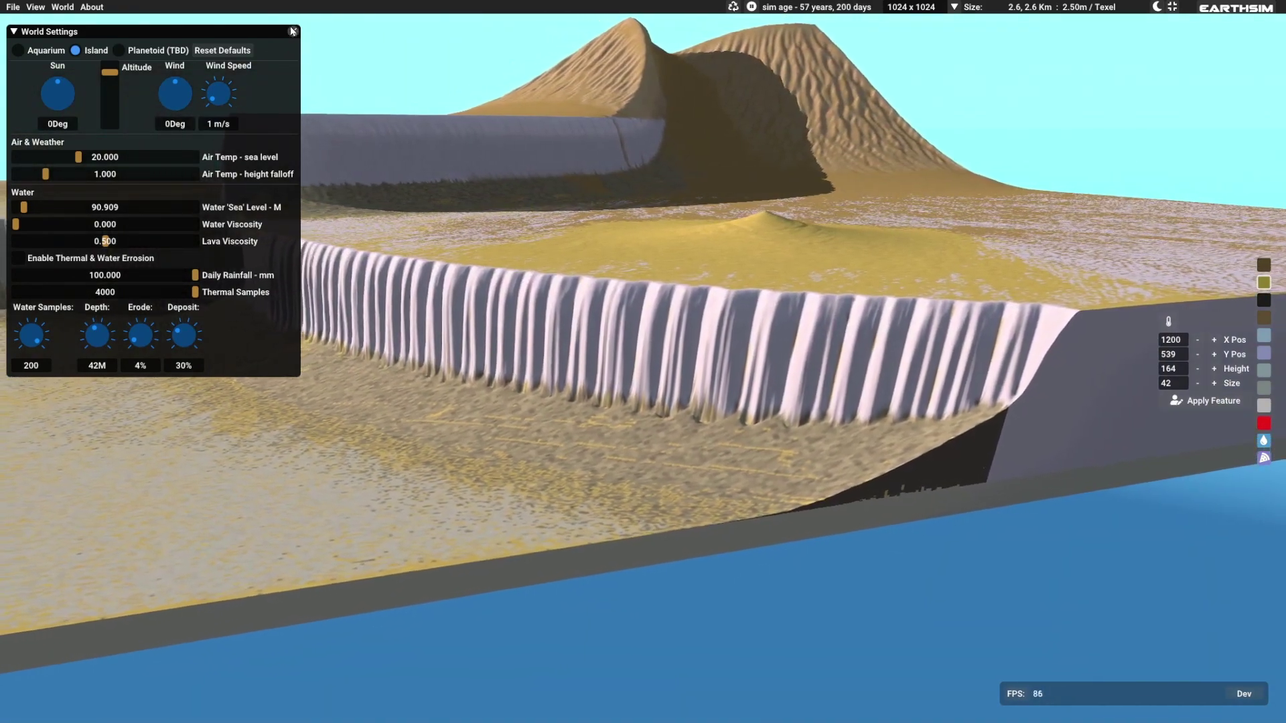
Step: Close the world settings and view the whole grooved cliff with its sediment slope
{"action": "left_click", "coordinate": [293, 30]}
{"action": "scroll", "coordinate": [391, 381], "scroll_direction": "up", "scroll_amount": 3}
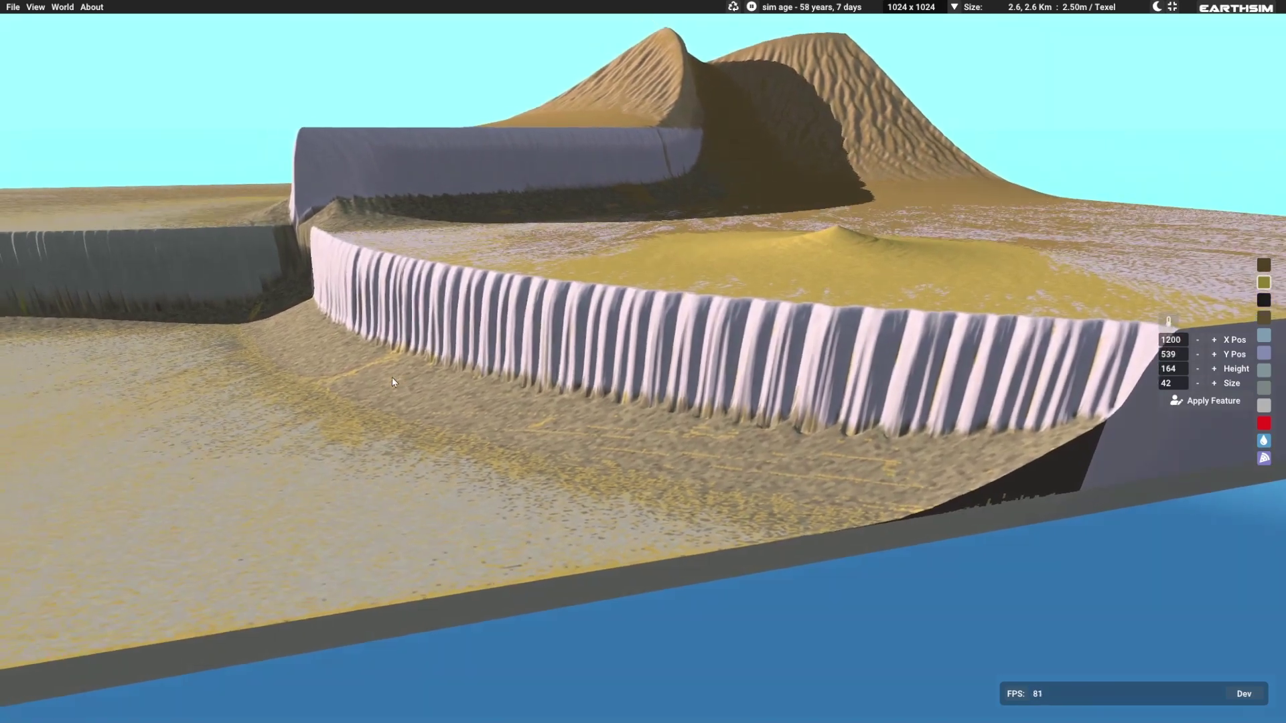
{"action": "middle_click_drag", "start_coordinate": [393, 381], "coordinate": [598, 516]}
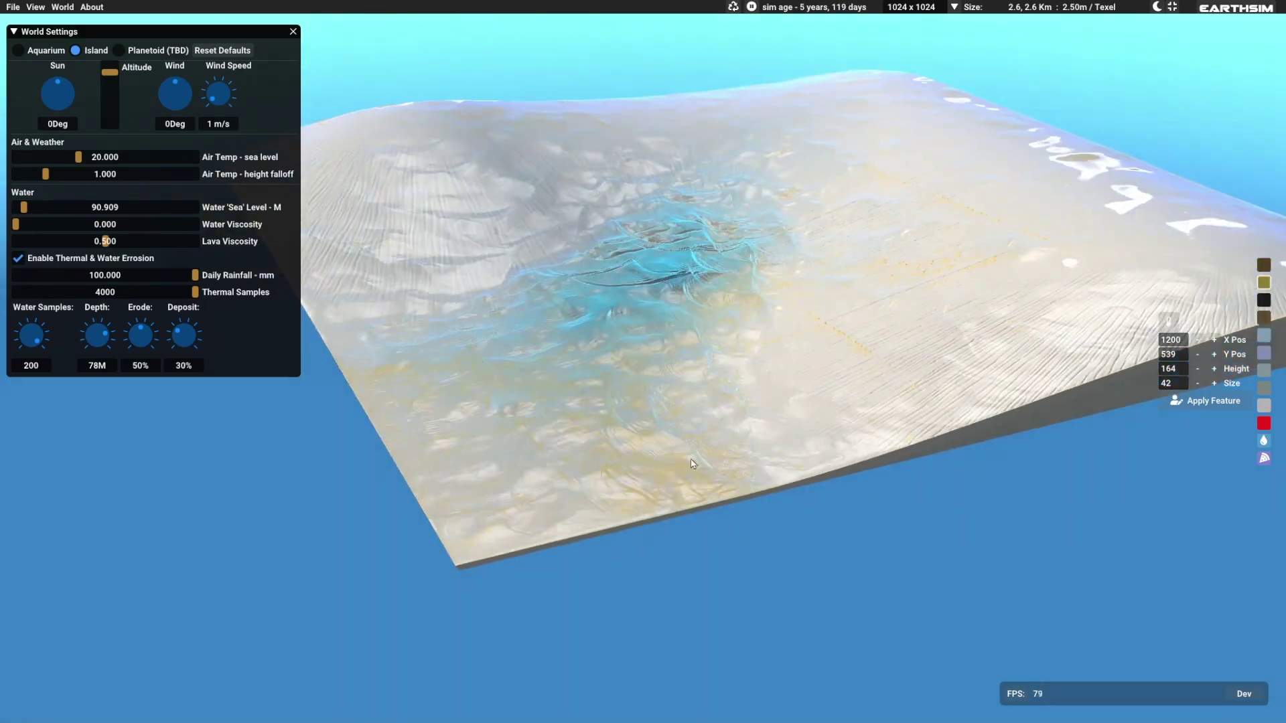
Step: Examine how heavy rainfall and strong erosion carve channels into the flooded low corner of the new terrain
{"action": "scroll", "coordinate": [688, 407], "scroll_direction": "up", "scroll_amount": 3}
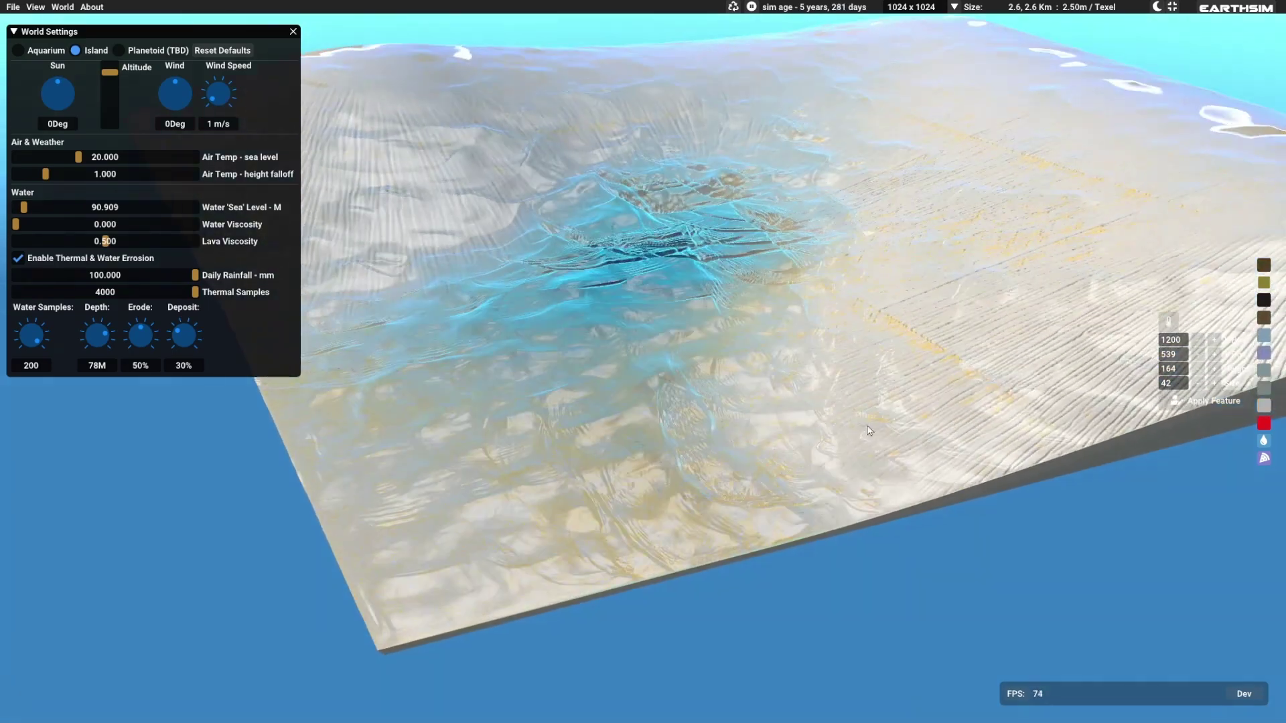
{"action": "middle_click_drag", "start_coordinate": [688, 407], "coordinate": [636, 467]}
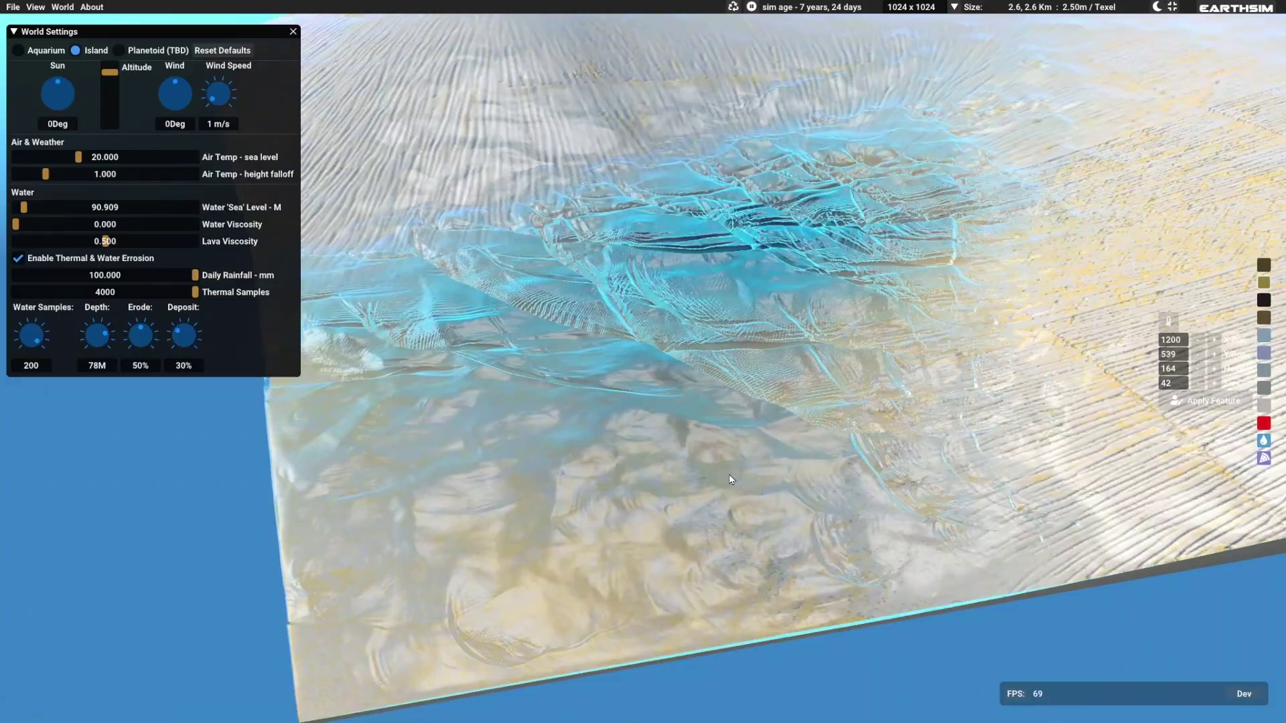
{"action": "middle_click_drag", "start_coordinate": [730, 479], "coordinate": [864, 432]}
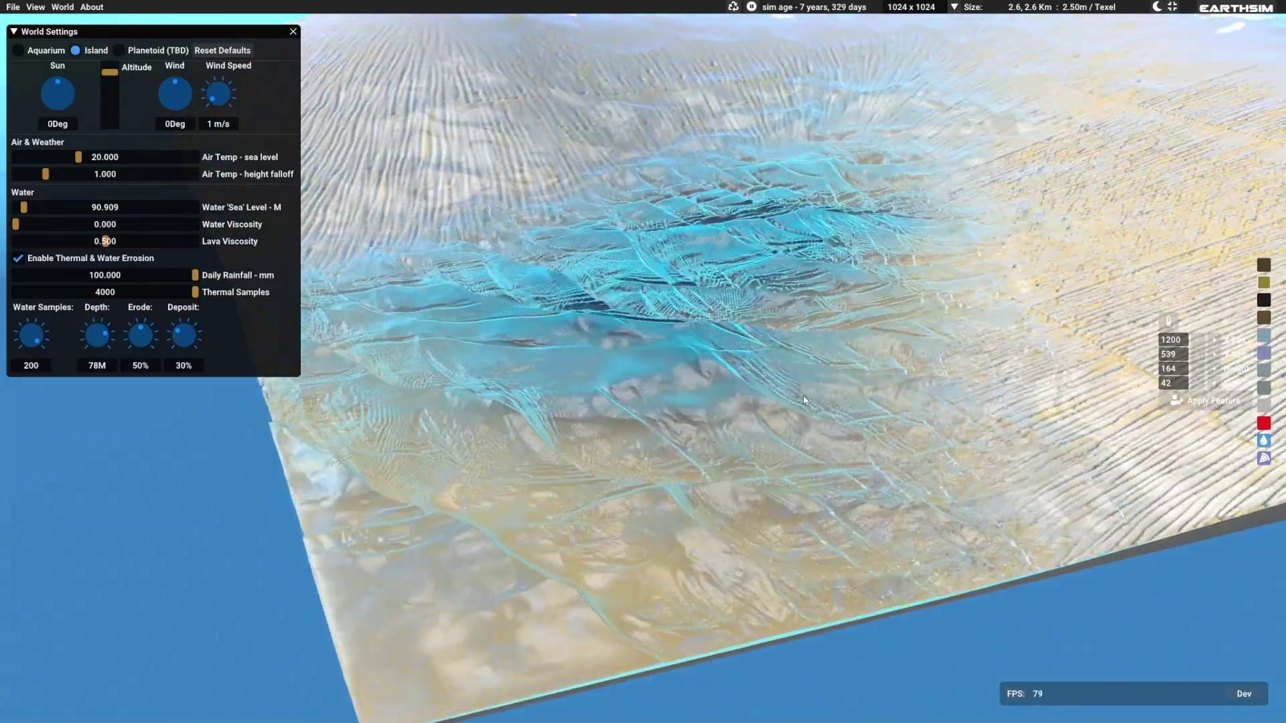
{"action": "middle_click_drag", "start_coordinate": [802, 395], "coordinate": [338, 334]}
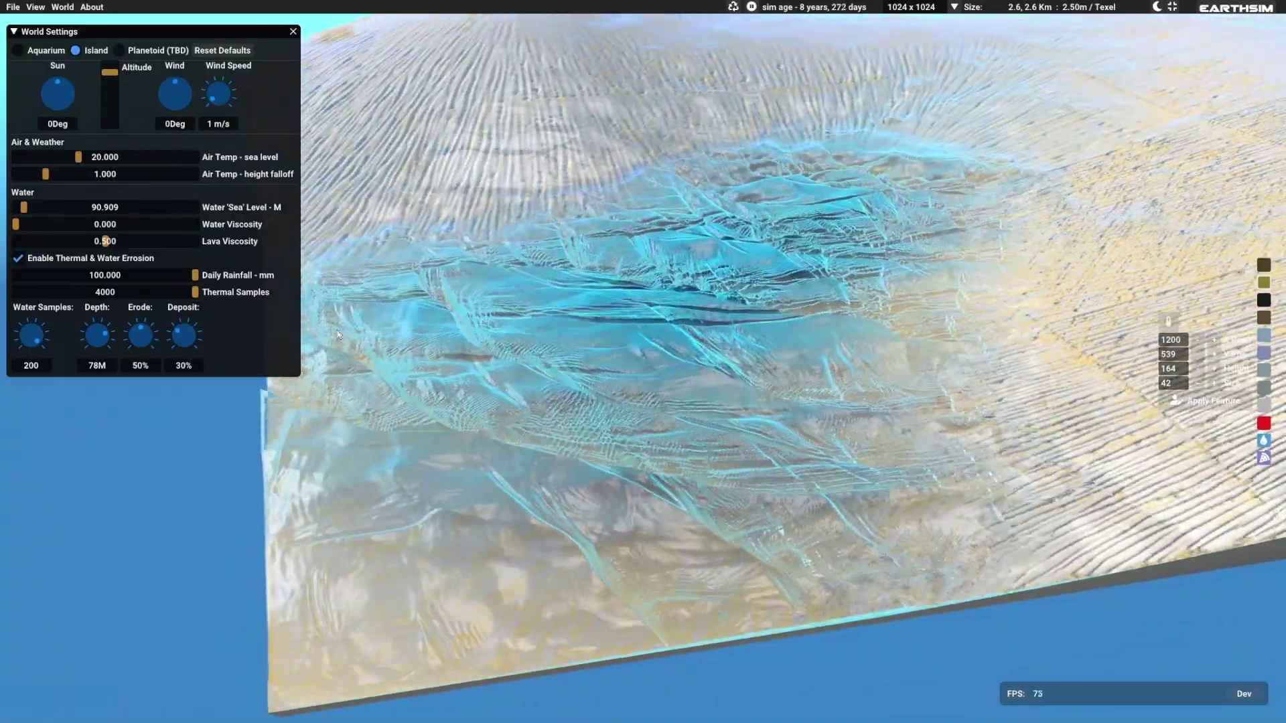
Step: Switch off thermal and water erosion and inspect the sand fan and grooved slopes around the low corner
{"action": "left_click", "coordinate": [18, 258]}
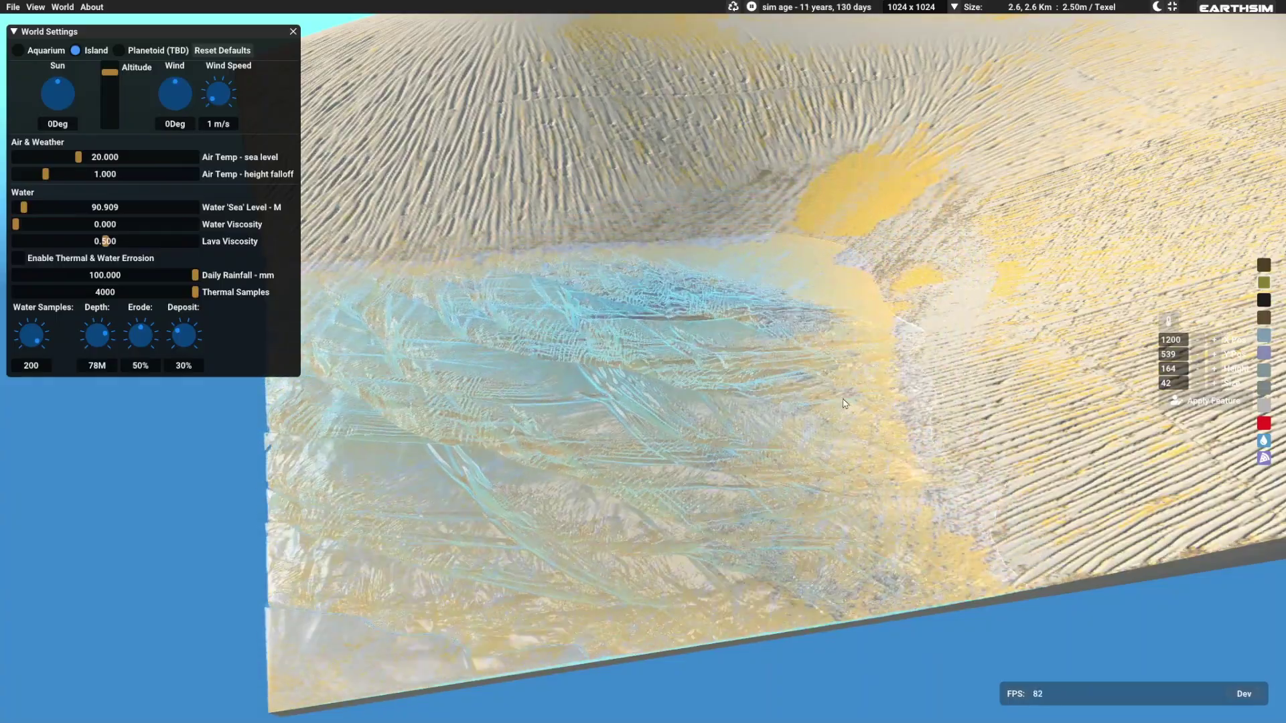
{"action": "middle_click_drag", "start_coordinate": [842, 400], "coordinate": [648, 612]}
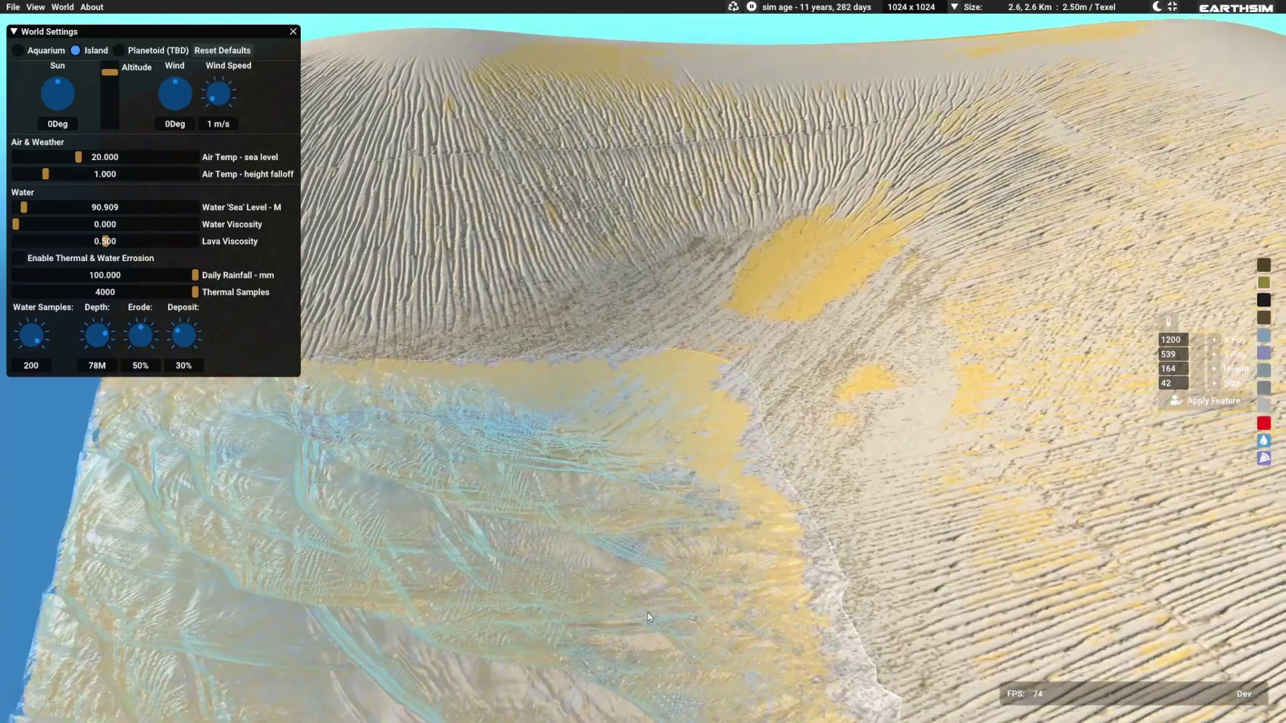
{"action": "left_click_drag", "start_coordinate": [648, 617], "coordinate": [923, 399]}
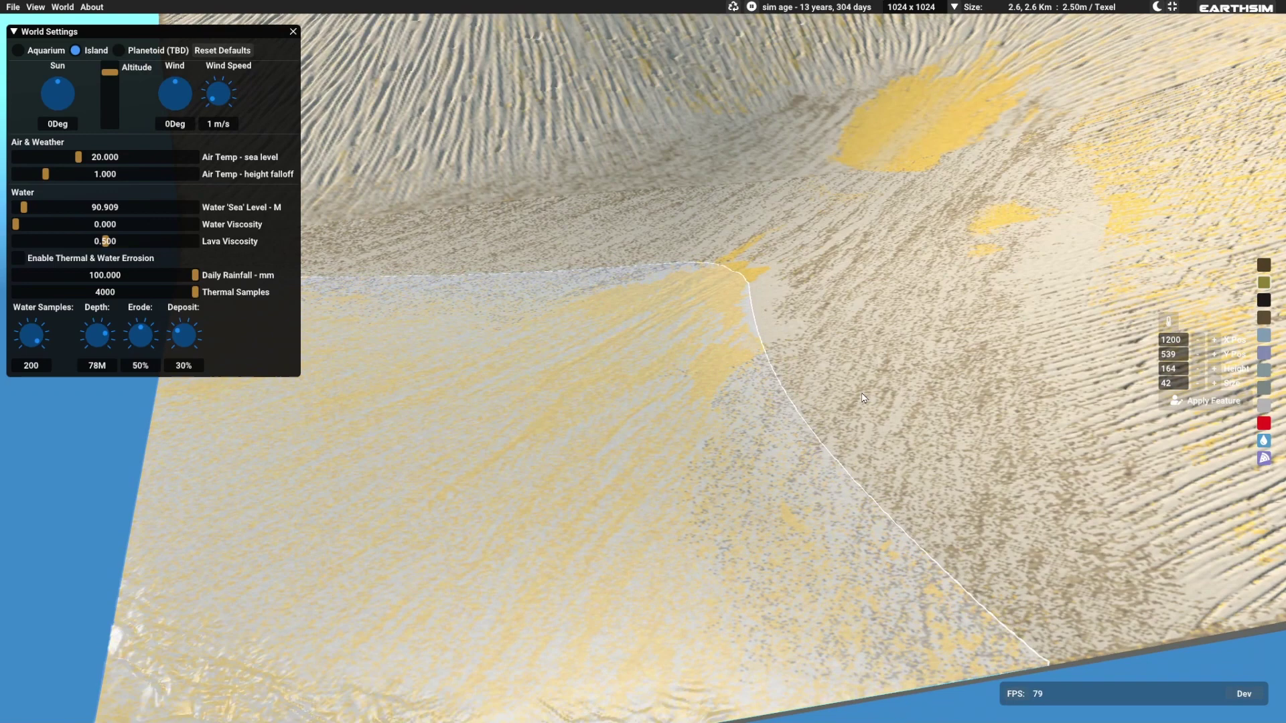
{"action": "left_click_drag", "start_coordinate": [876, 429], "coordinate": [873, 354]}
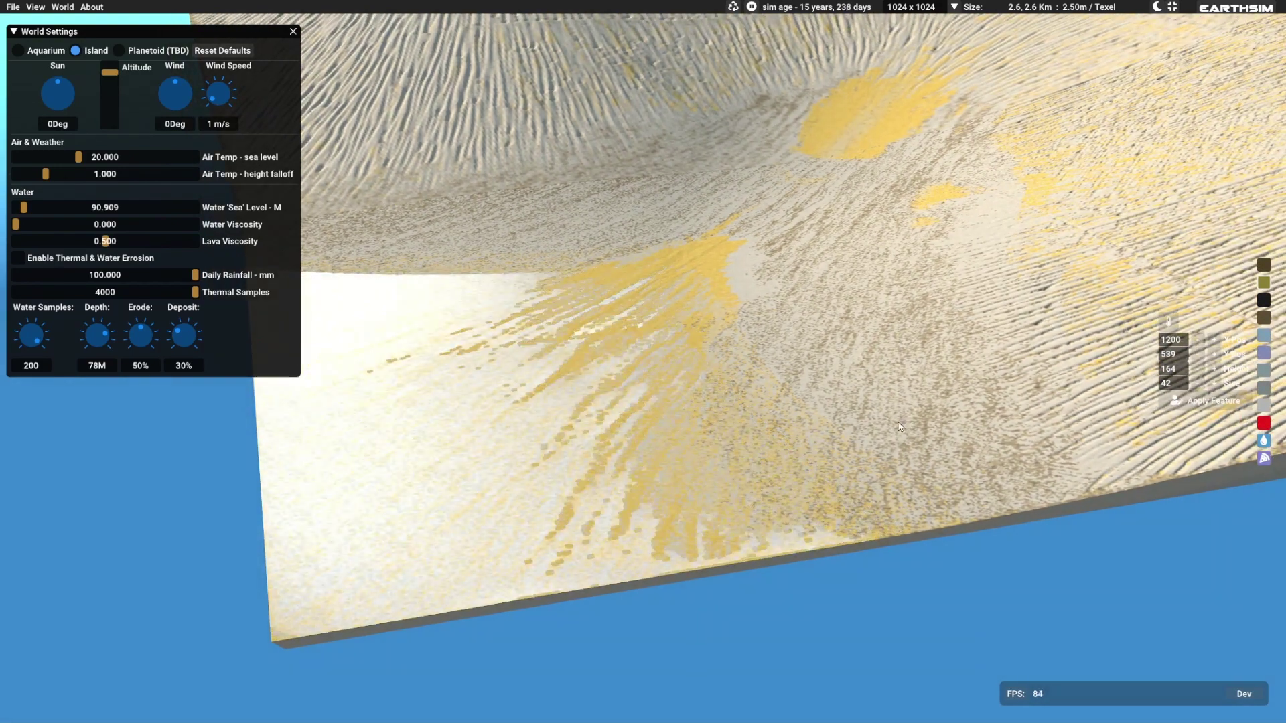
{"action": "left_click_drag", "start_coordinate": [770, 447], "coordinate": [895, 137]}
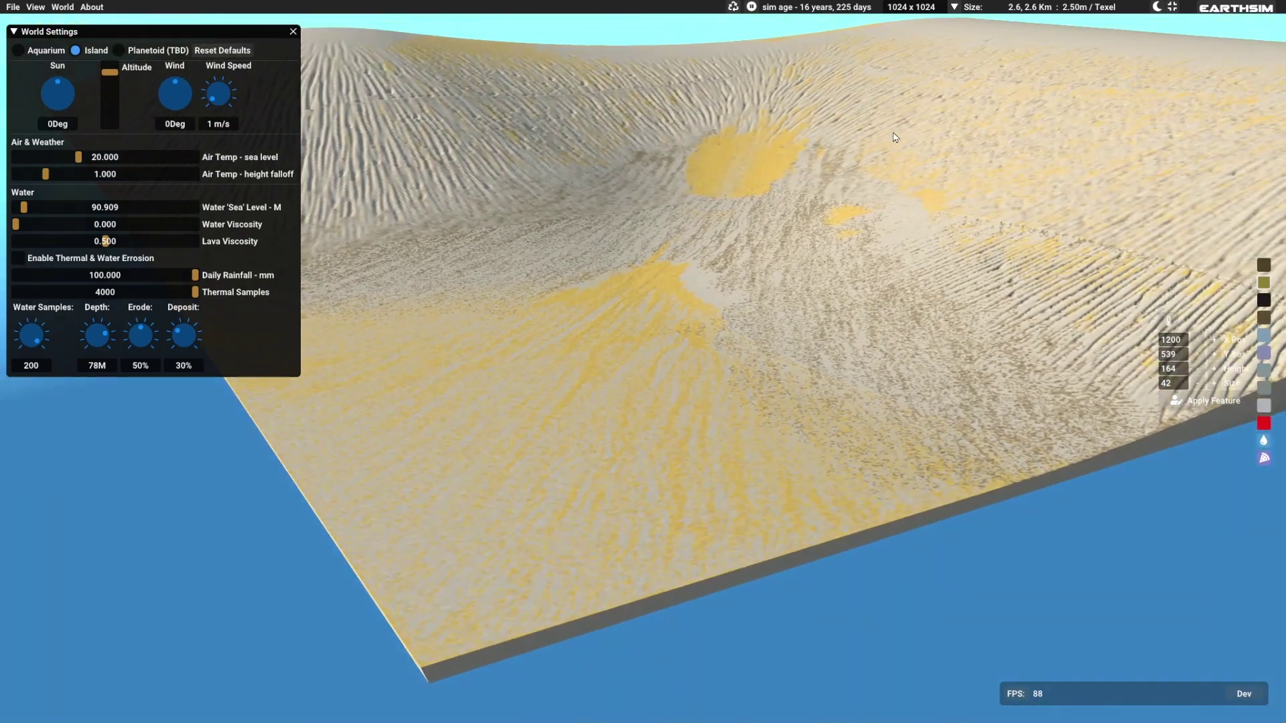
{"action": "left_click_drag", "start_coordinate": [885, 333], "coordinate": [845, 357]}
{"action": "left_click_drag", "start_coordinate": [869, 254], "coordinate": [773, 434]}
Step: Examine the flooded basin, its deposited sand and shoreline, and the surrounding grooved slopes from near and far
{"action": "scroll", "coordinate": [741, 434], "scroll_direction": "up", "scroll_amount": 5}
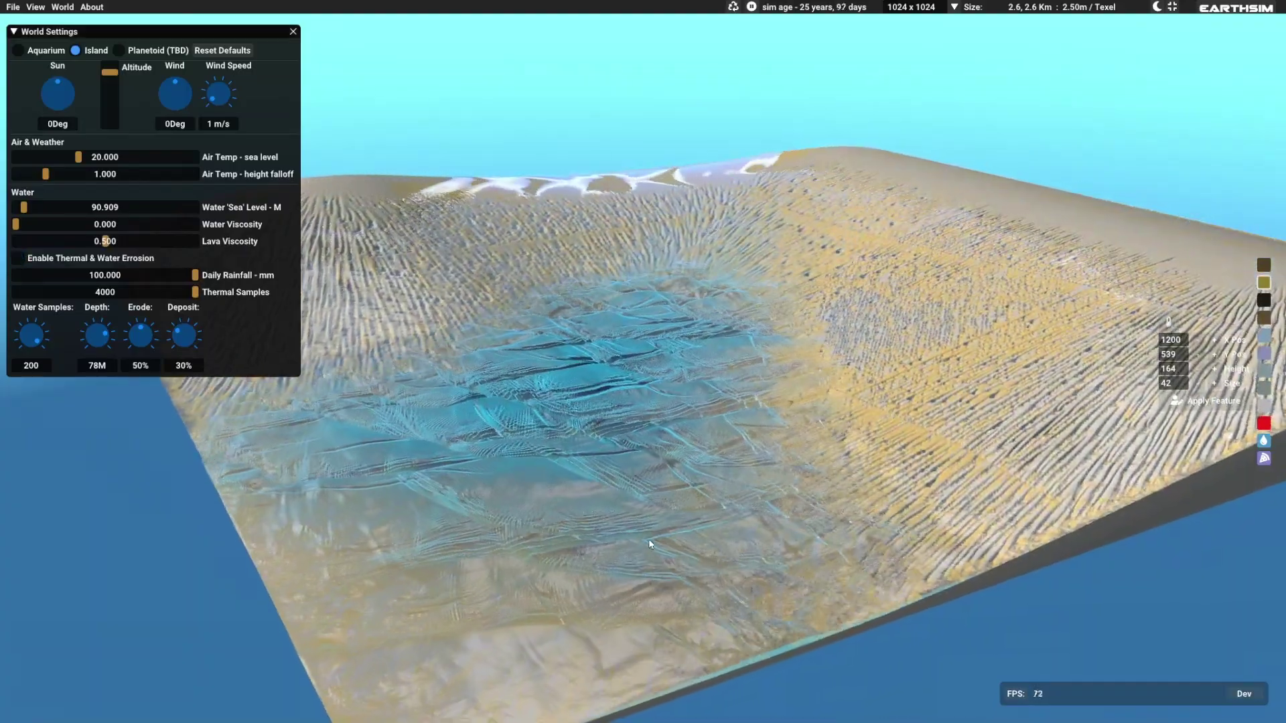
{"action": "scroll", "coordinate": [590, 603], "scroll_direction": "up", "scroll_amount": 5}
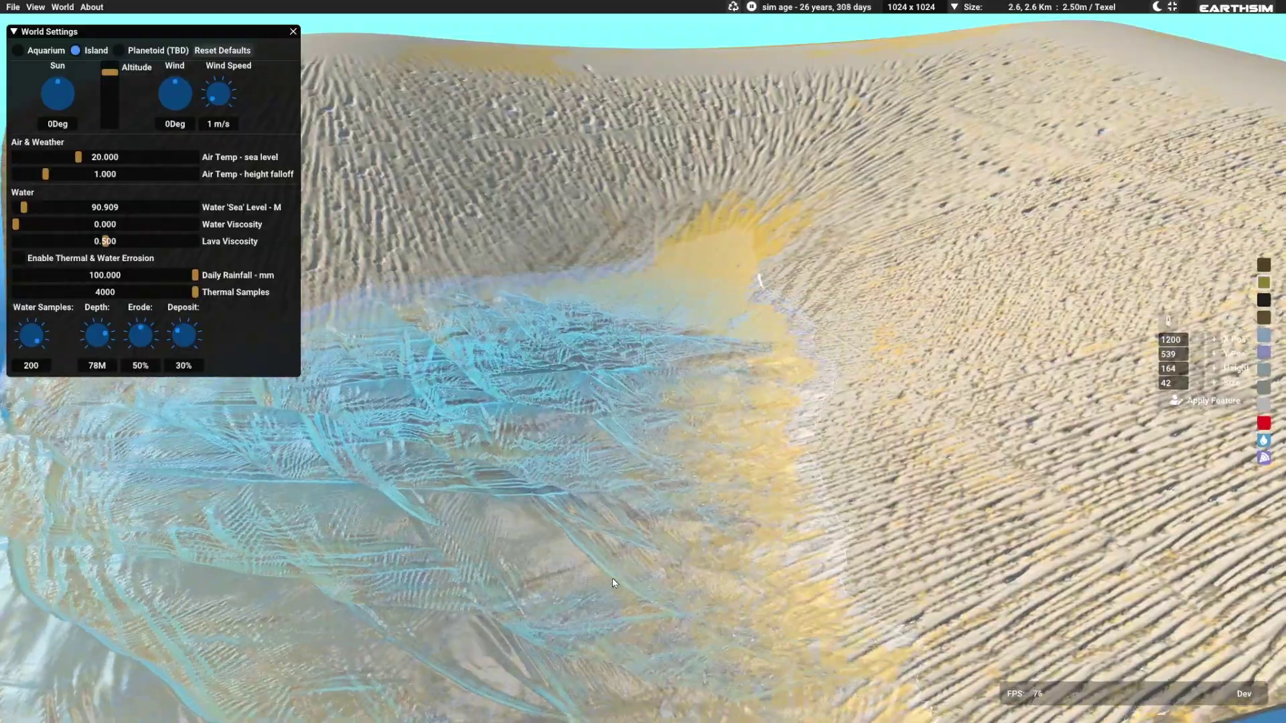
{"action": "scroll", "coordinate": [612, 577], "scroll_direction": "up", "scroll_amount": 2}
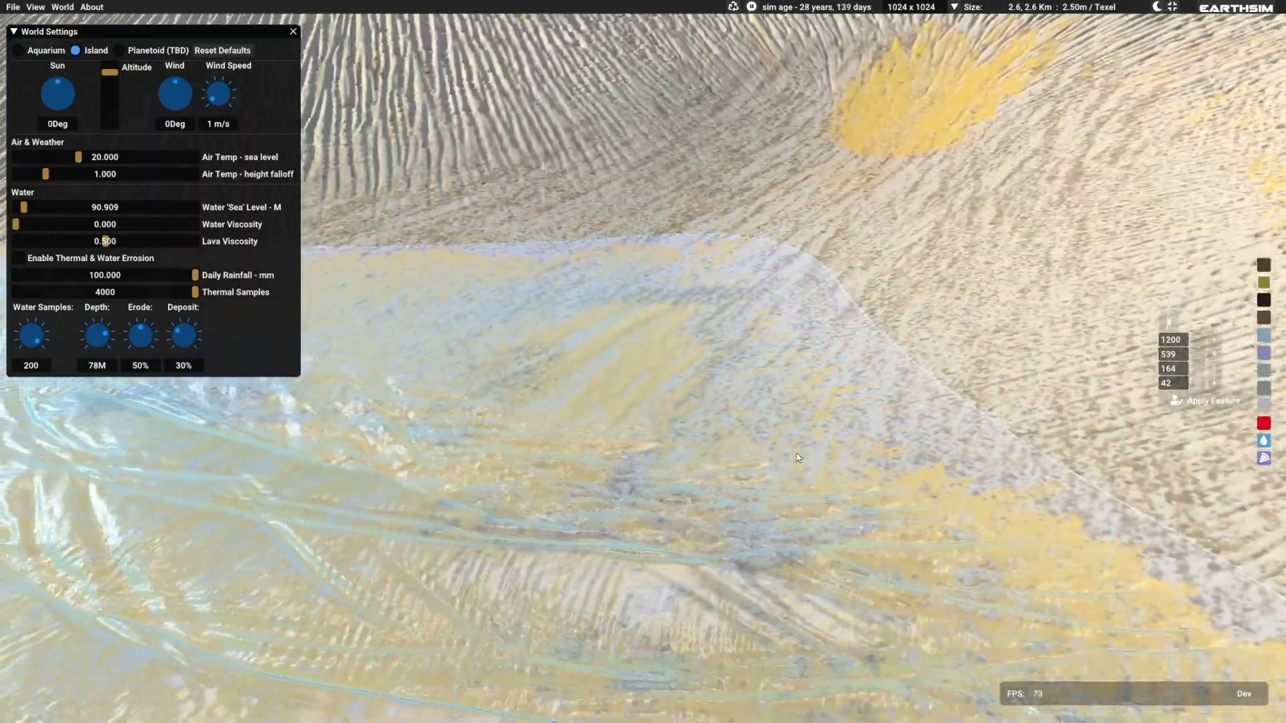
{"action": "scroll", "coordinate": [770, 442], "scroll_direction": "down", "scroll_amount": 5}
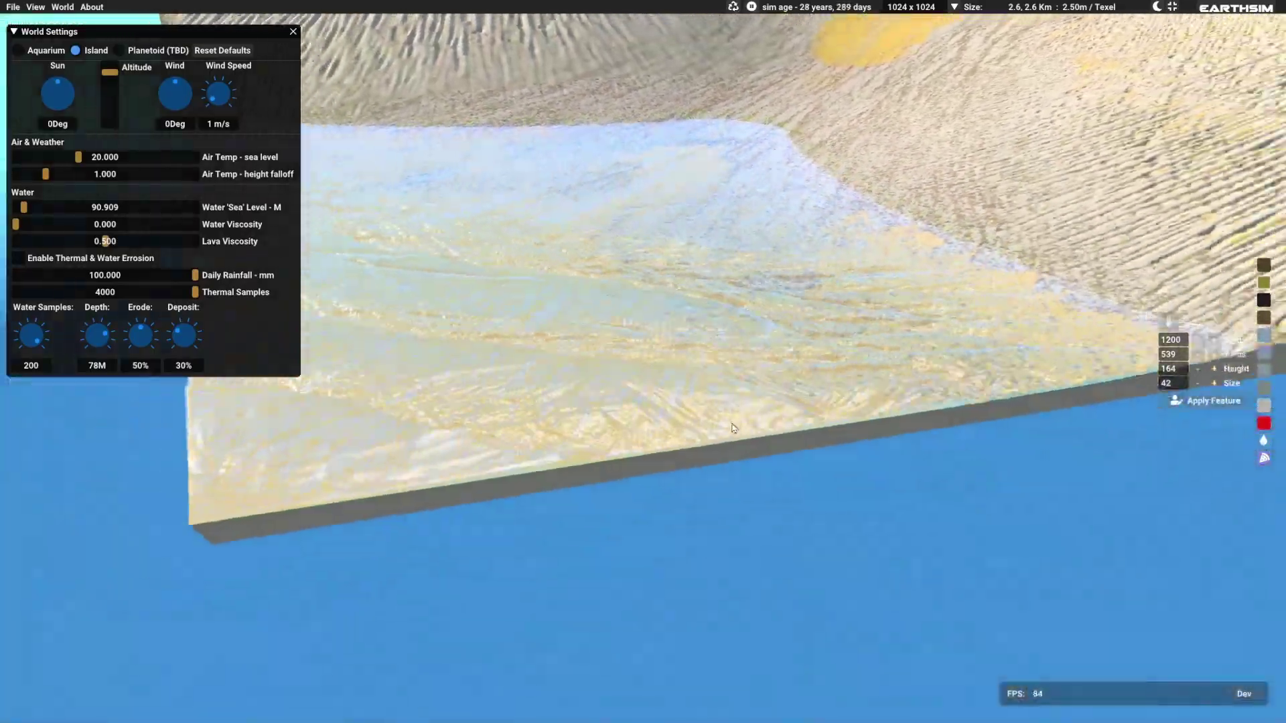
{"action": "scroll", "coordinate": [716, 382], "scroll_direction": "up", "scroll_amount": 5}
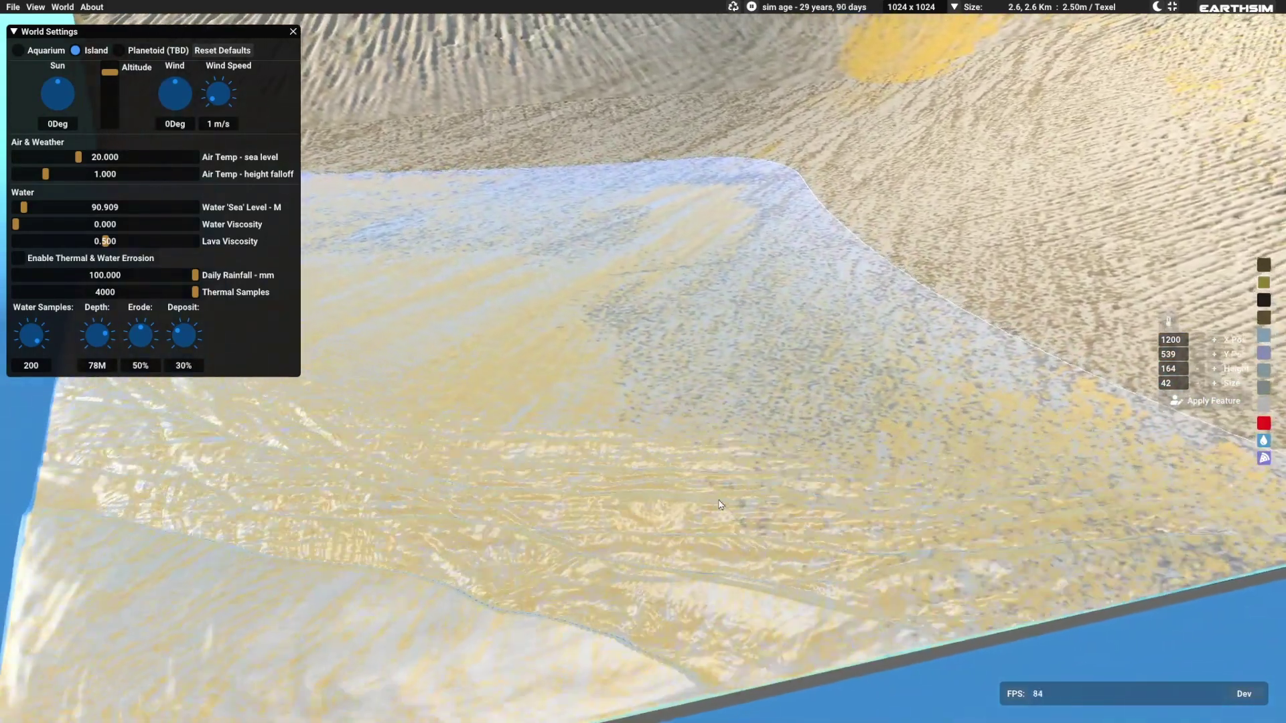
{"action": "scroll", "coordinate": [759, 503], "scroll_direction": "down", "scroll_amount": 3}
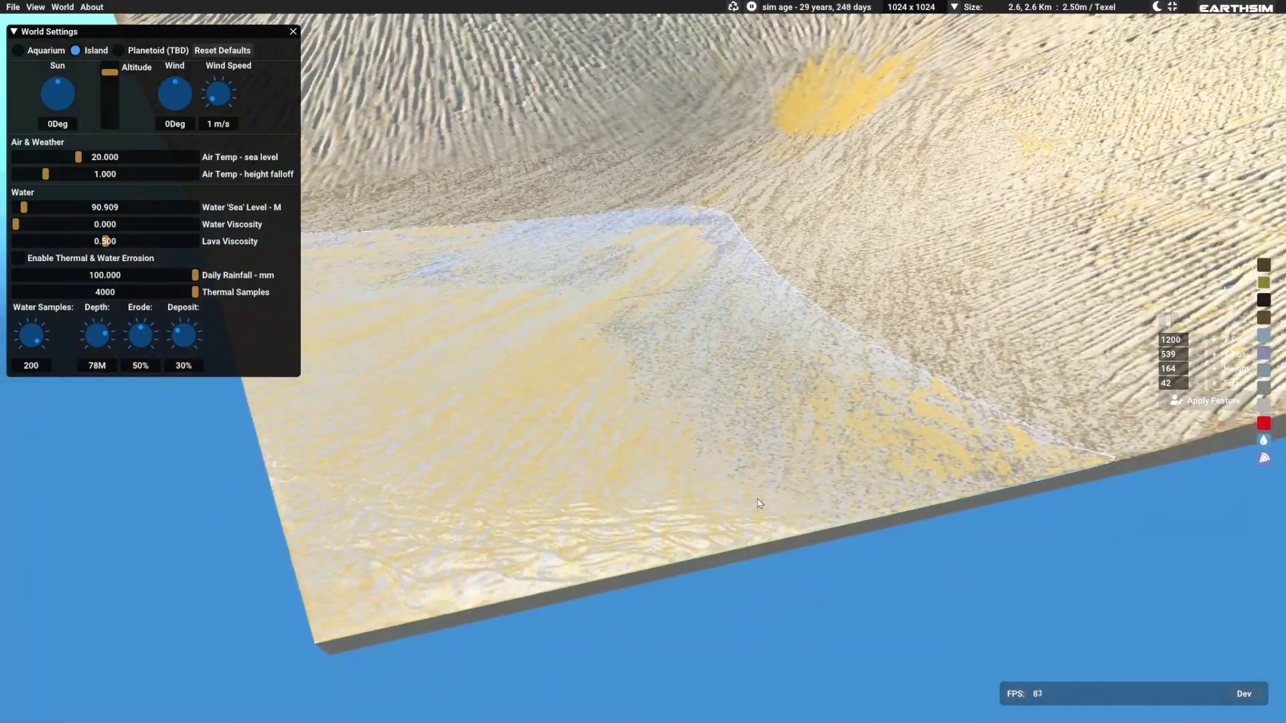
{"action": "scroll", "coordinate": [756, 503], "scroll_direction": "down", "scroll_amount": 4}
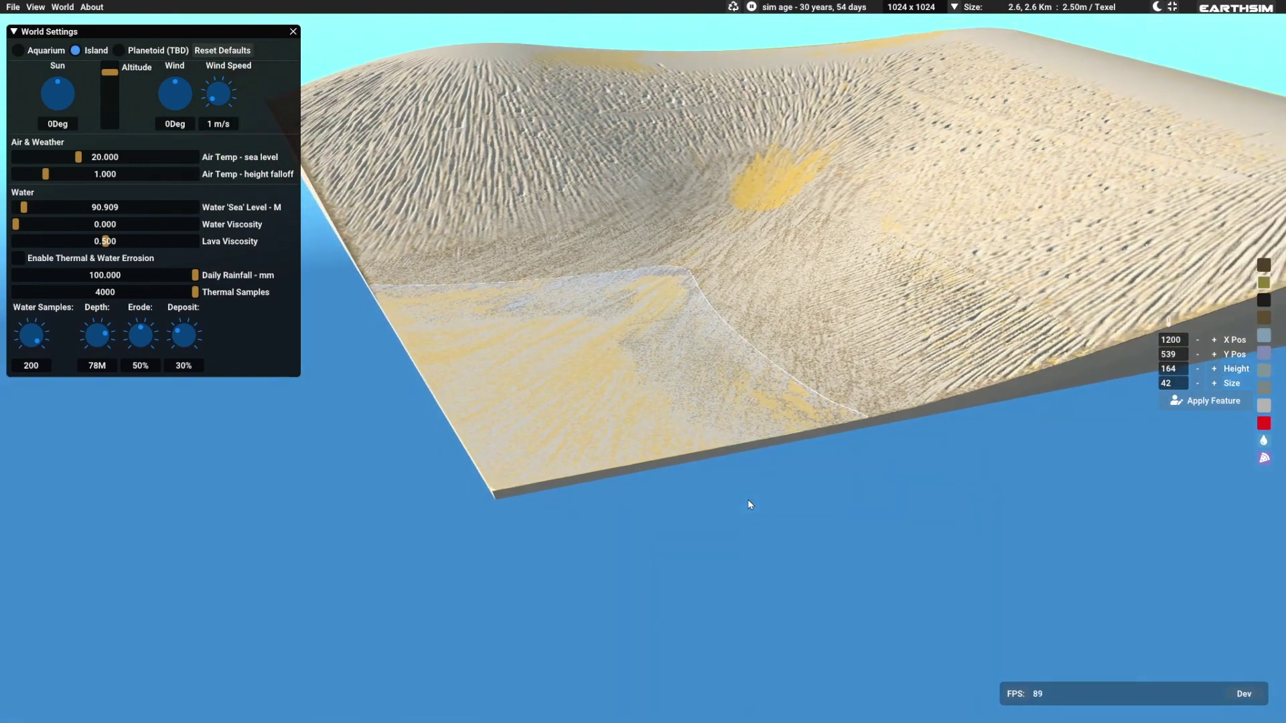
{"action": "scroll", "coordinate": [757, 432], "scroll_direction": "down", "scroll_amount": 1}
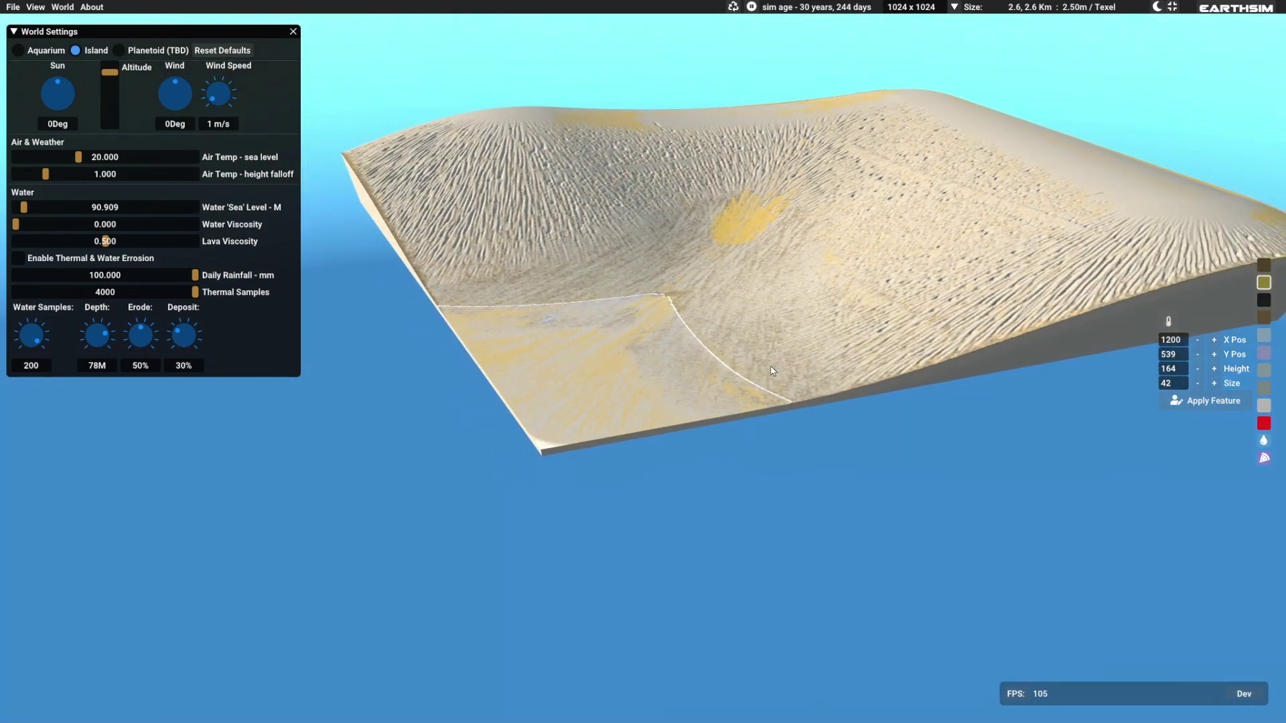